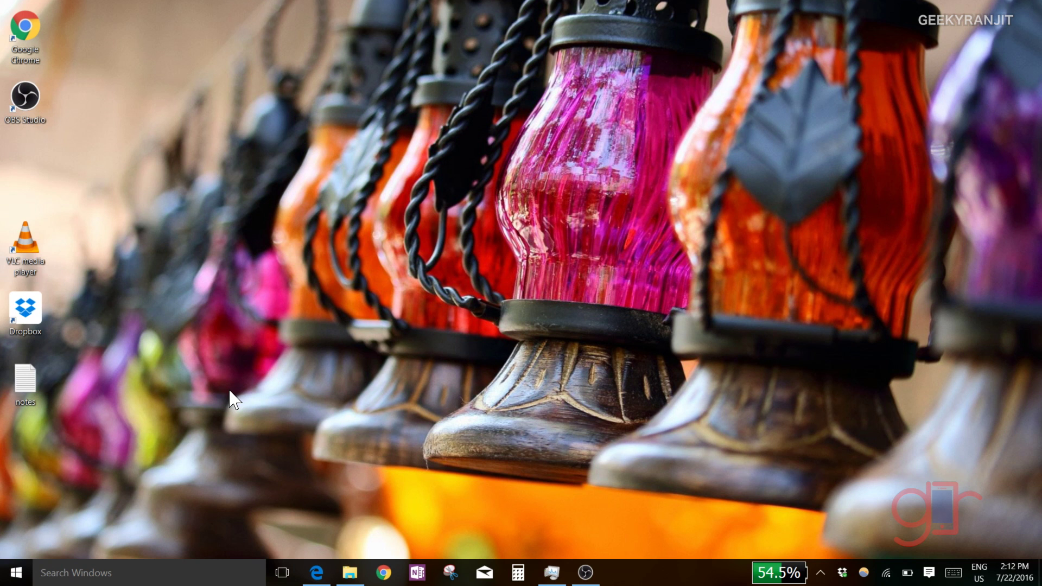
Open the Windows search panel from the taskbar search box
left_click(136, 574)
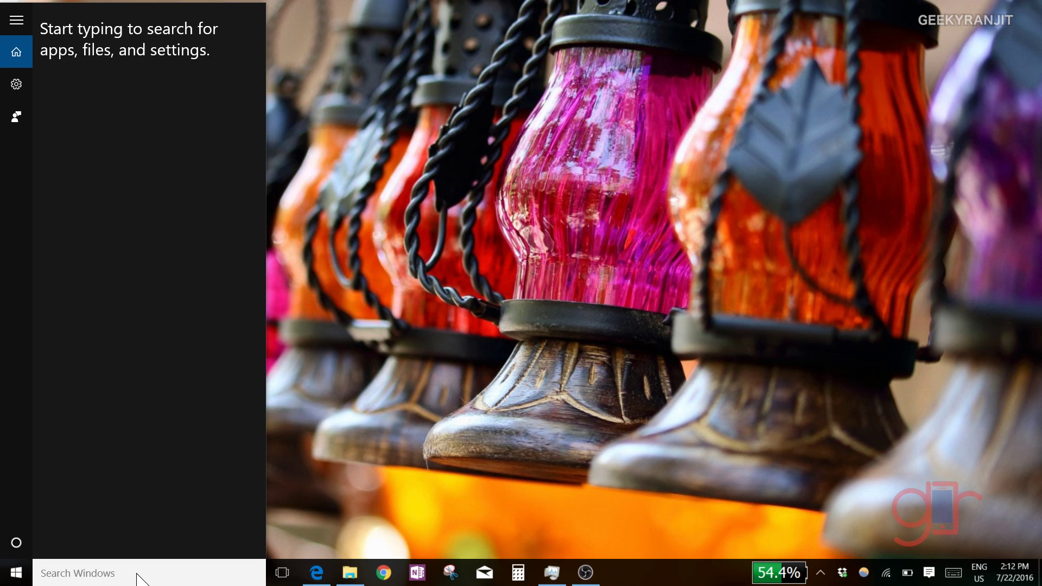
Search 'power' and go to the Battery saver page, showing 54% battery remaining
type("power")
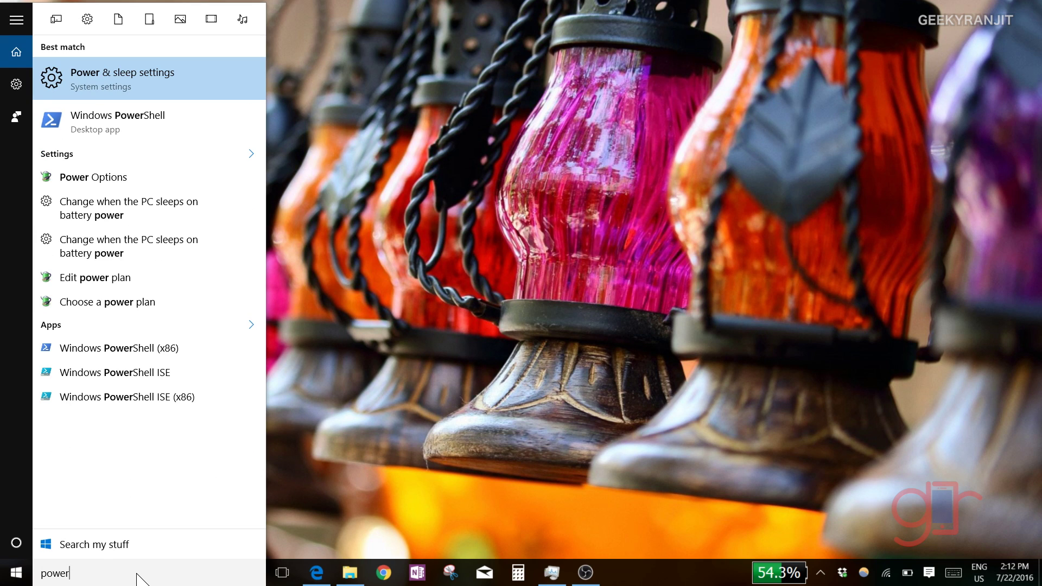
left_click(153, 84)
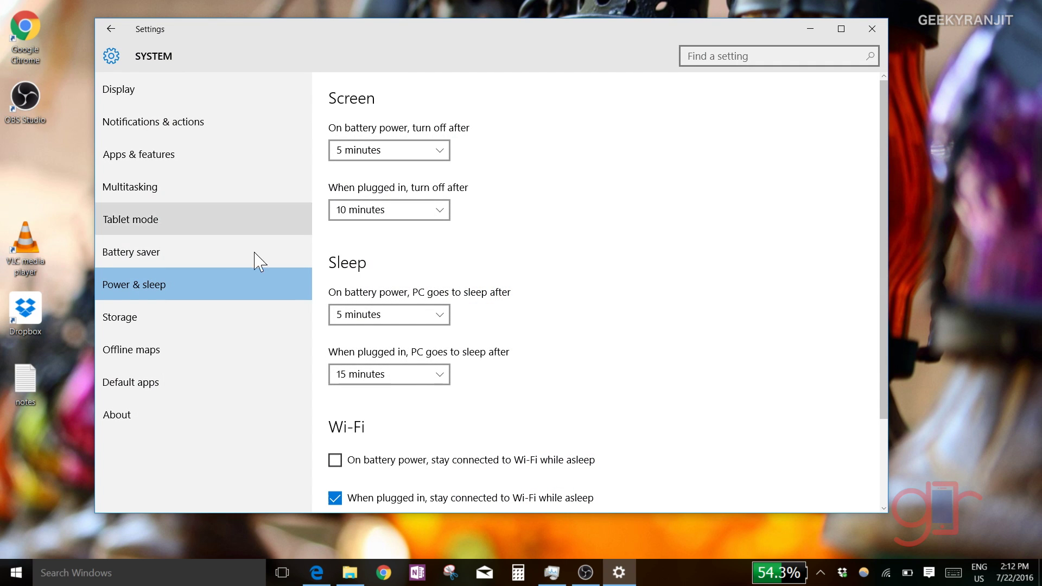
left_click(194, 259)
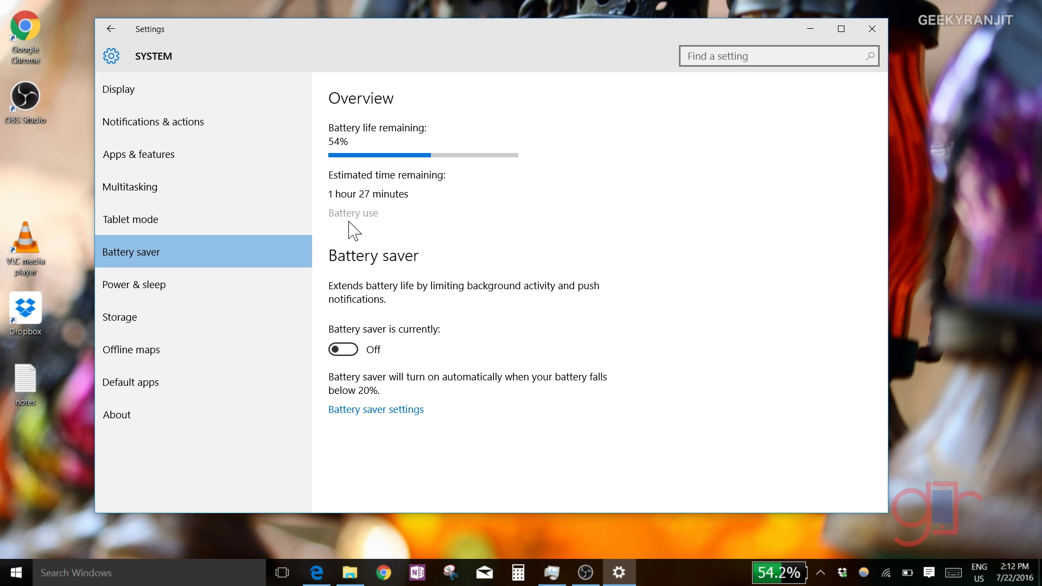
Review per-app battery use, led by Microsoft Edge at 43.5% and Google Chrome at 9.5%
left_click(365, 212)
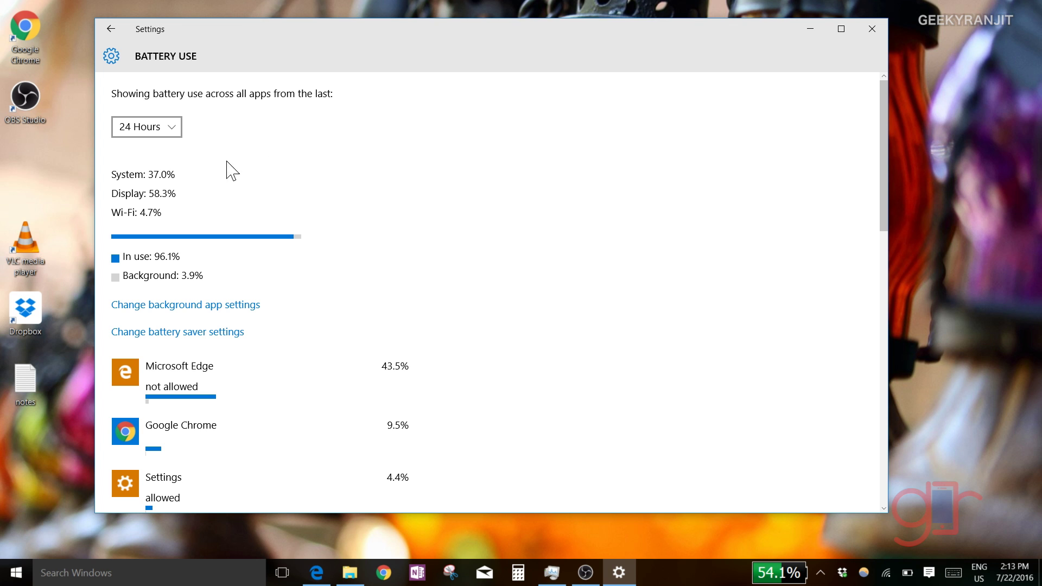
scroll(272, 200, "down", 1)
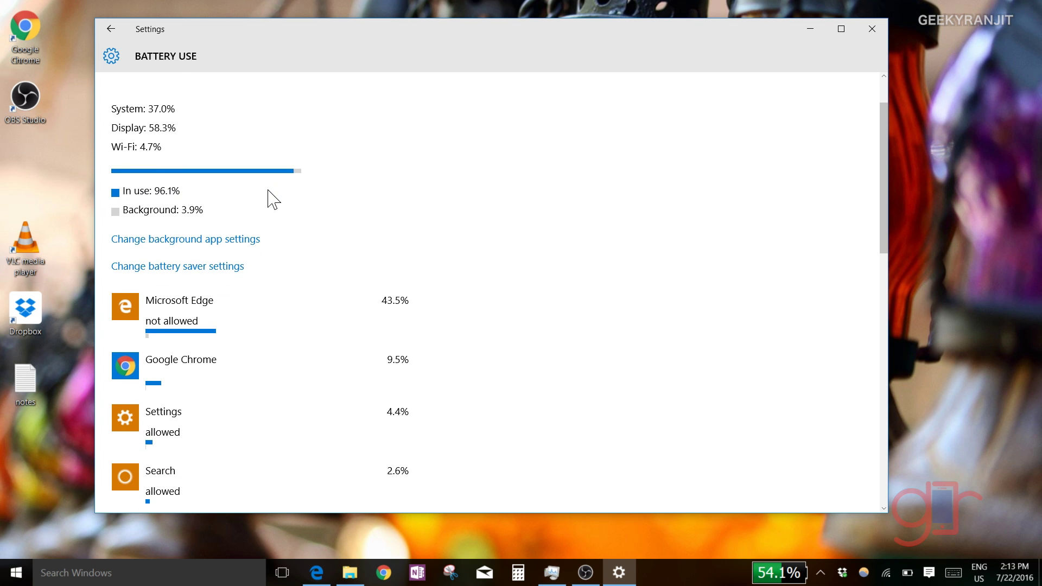
scroll(272, 201, "down", 1)
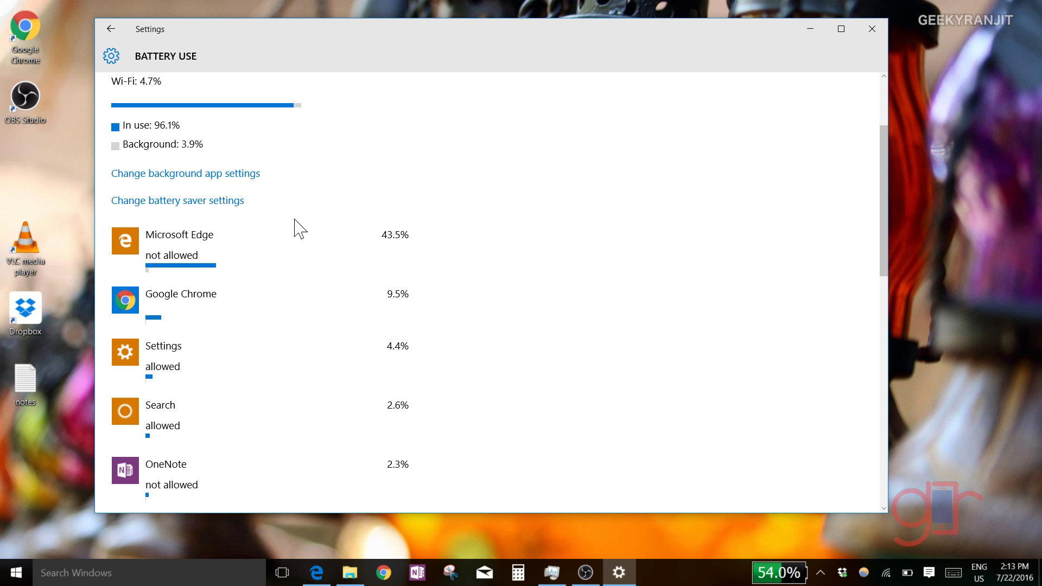
scroll(296, 220, "down", 1)
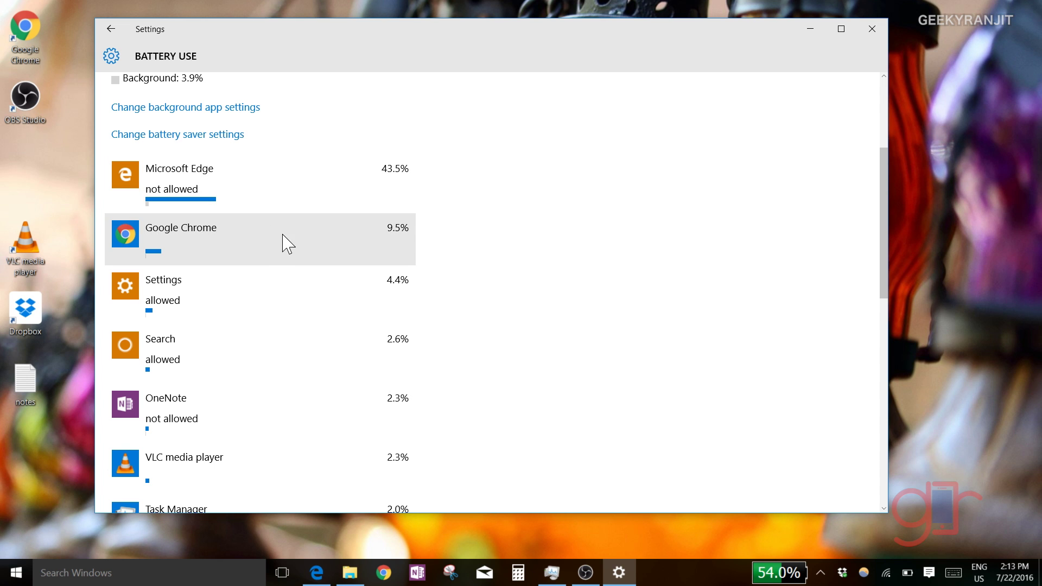
scroll(288, 243, "down", 2)
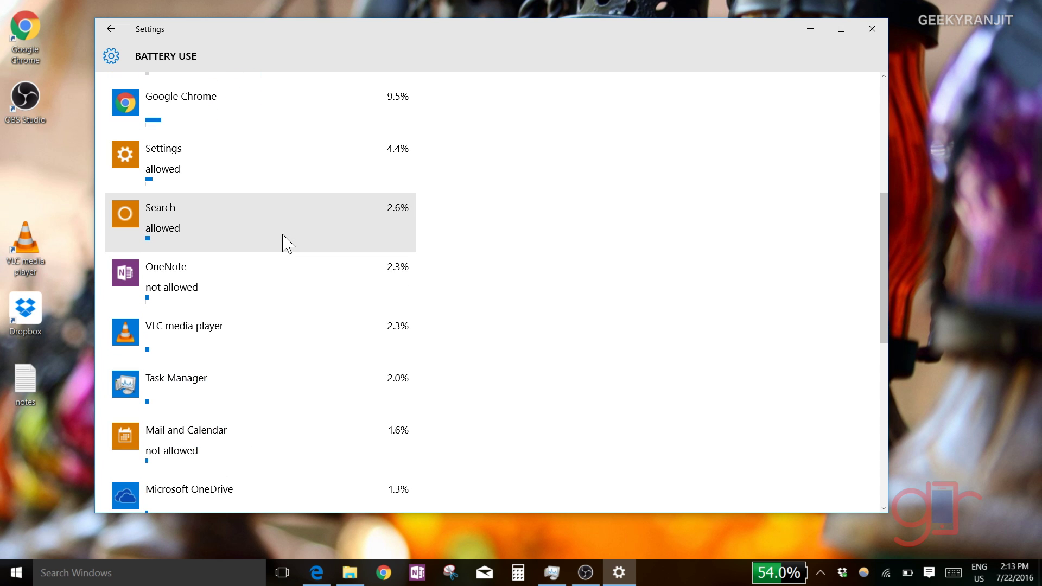
scroll(286, 242, "up", 3)
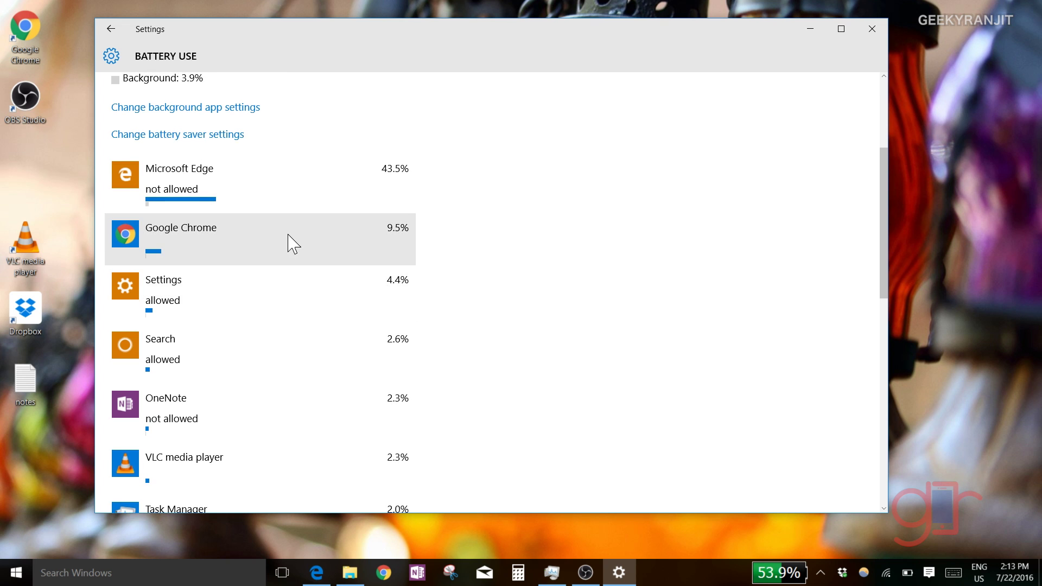
scroll(288, 243, "down", 2)
scroll(288, 243, "up", 2)
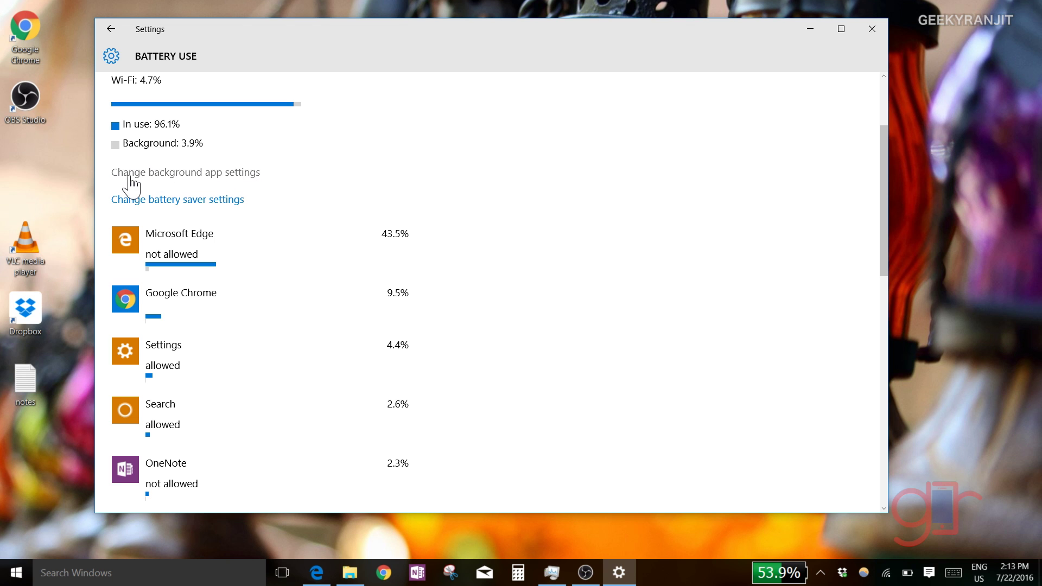
Turn off Drawboard PDF's background-app permission, then return to the Battery use page
left_click(211, 173)
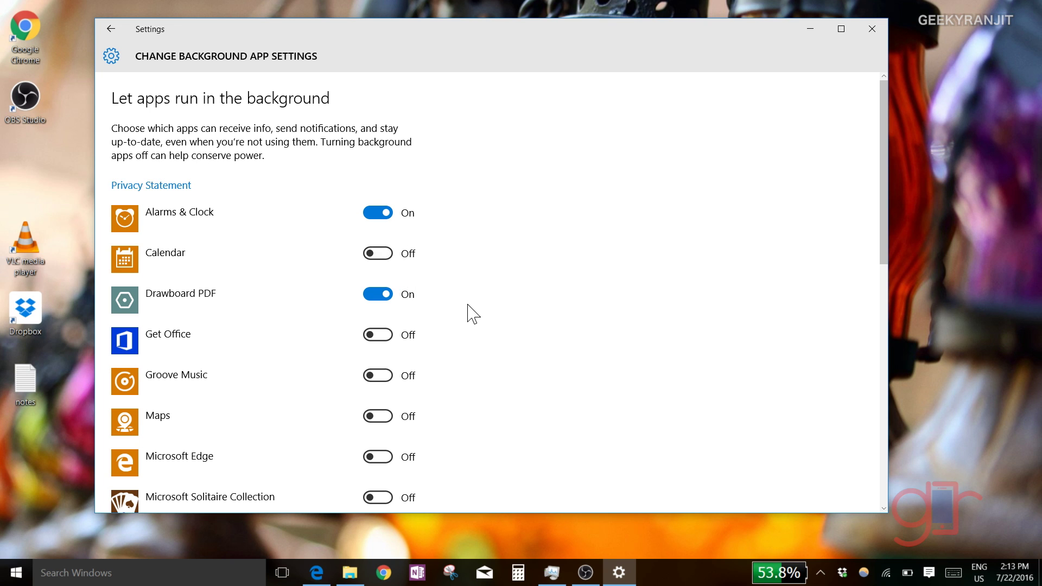
scroll(451, 332, "down", 2)
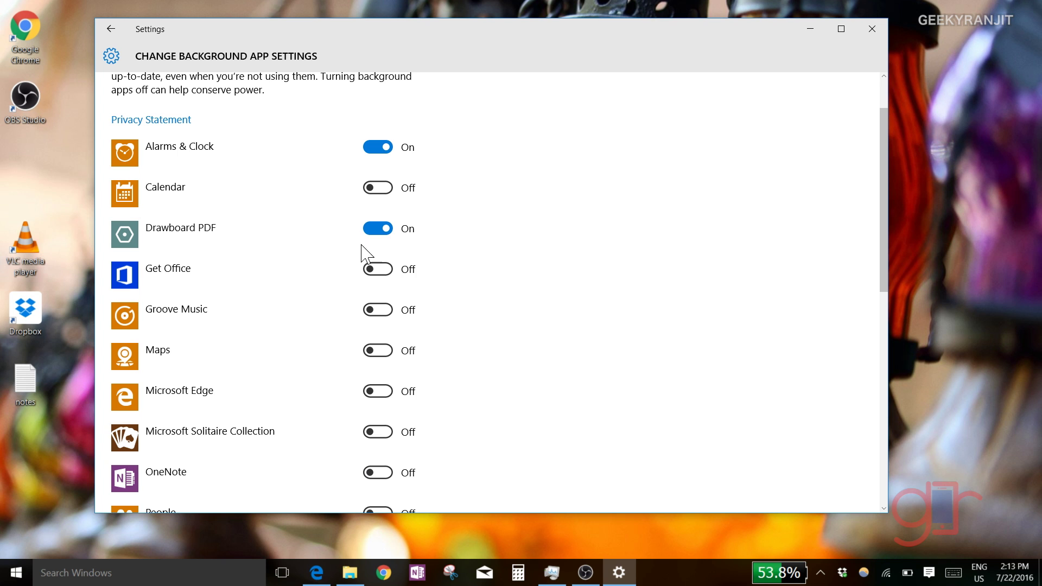
left_click(378, 229)
scroll(434, 315, "down", 4)
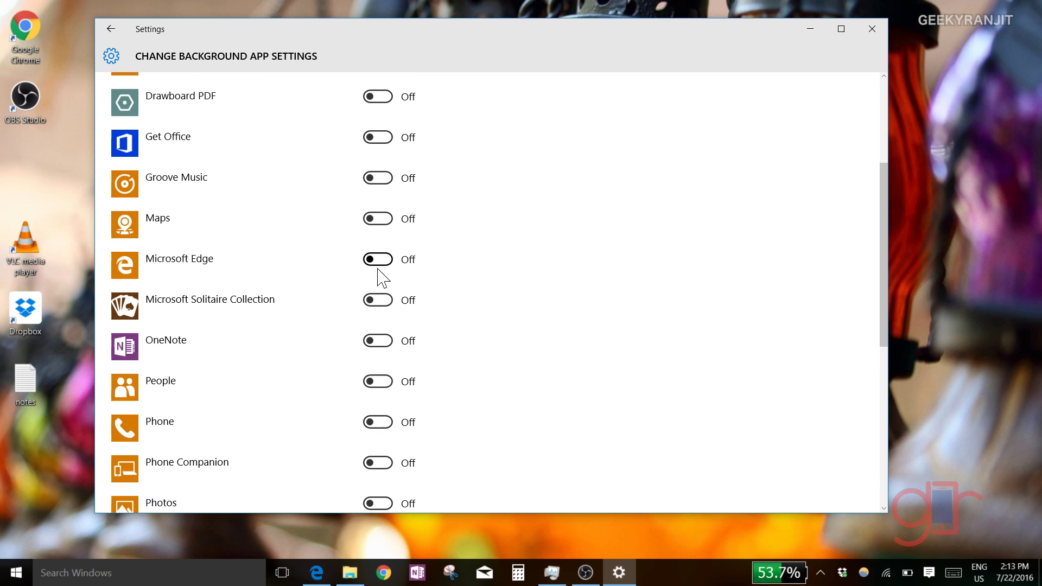
scroll(375, 288, "down", 4)
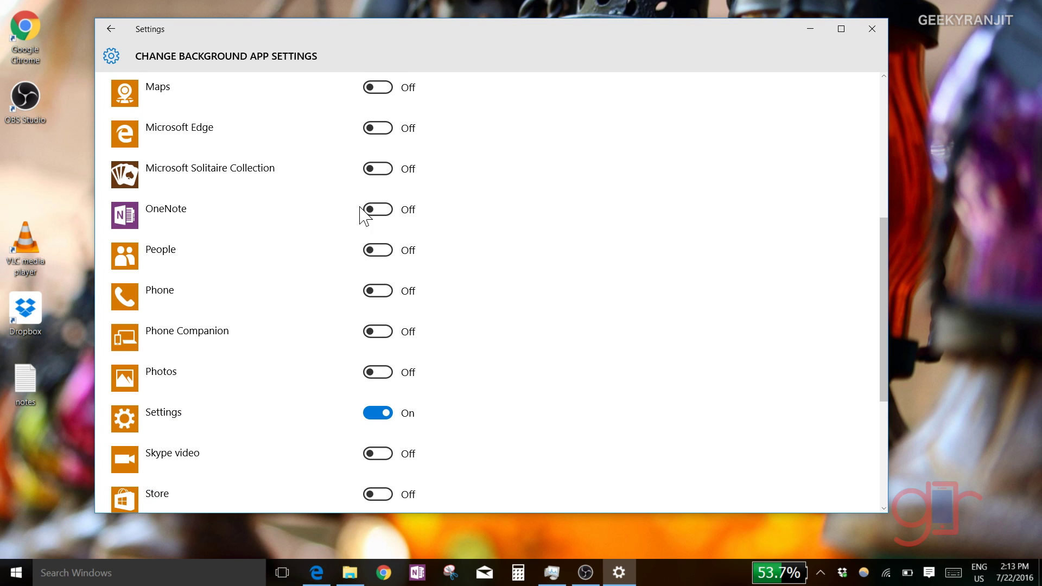
scroll(379, 347, "down", 4)
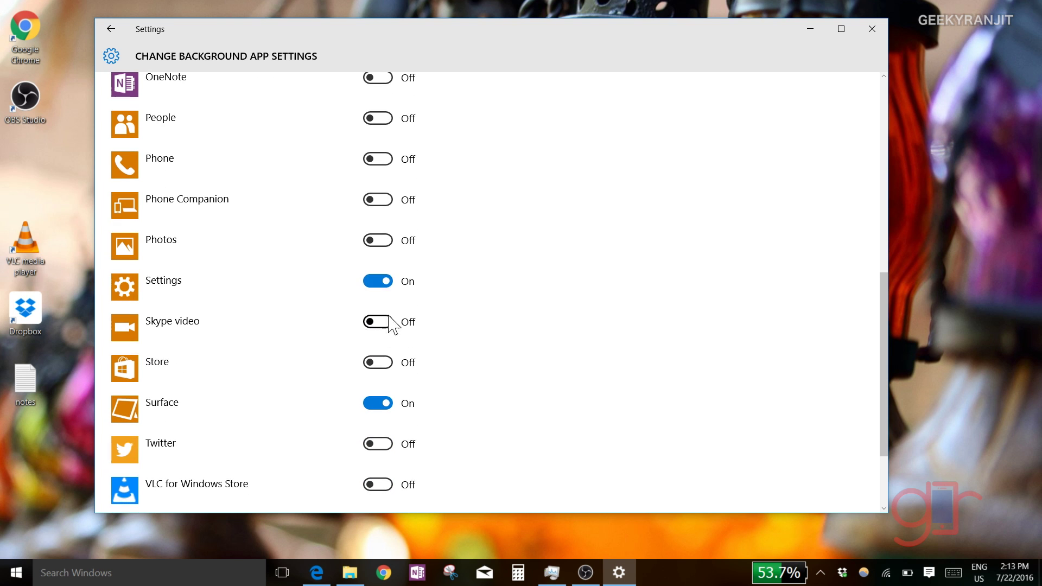
scroll(395, 312, "down", 2)
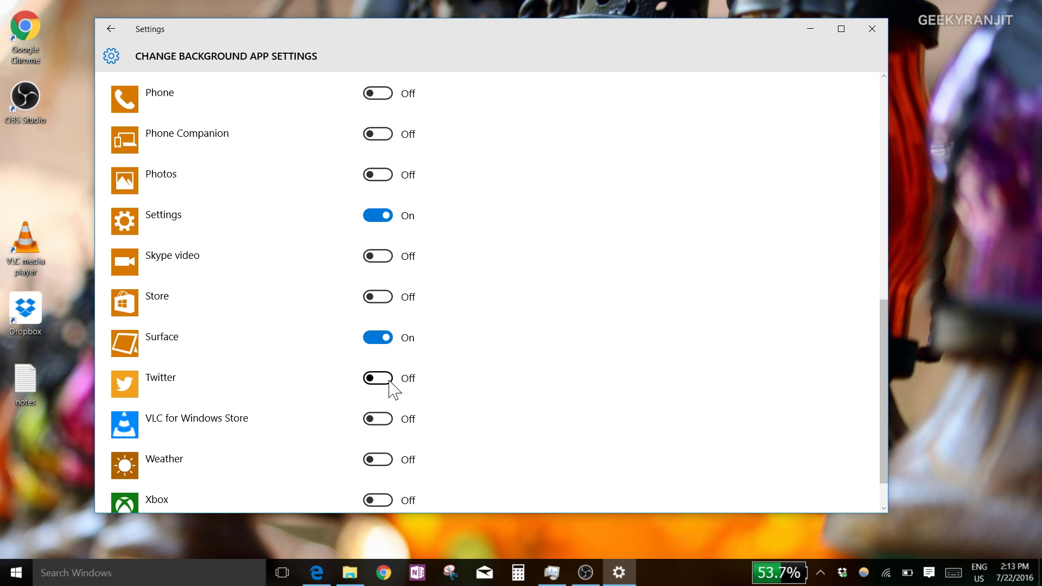
scroll(390, 386, "down", 1)
scroll(394, 389, "up", 10)
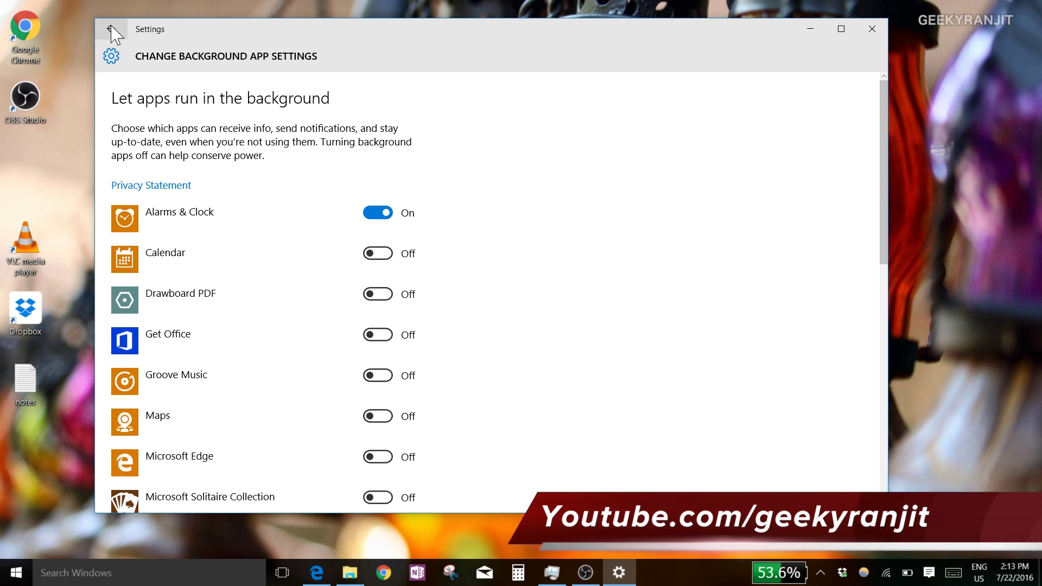
key("alt+Left")
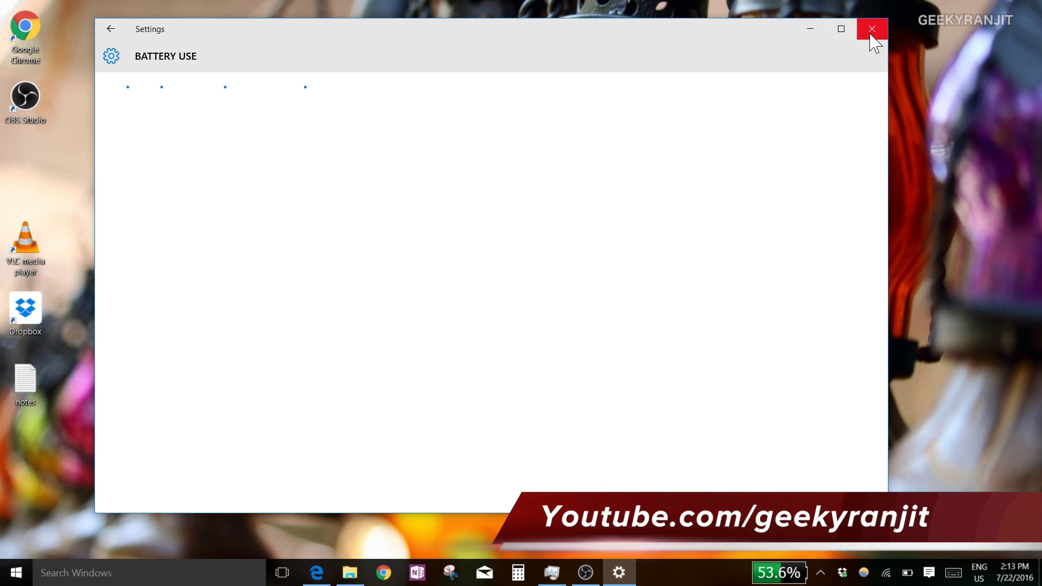
Close Settings, then check the Cortana & Search settings, which show Cortana off
left_click(872, 30)
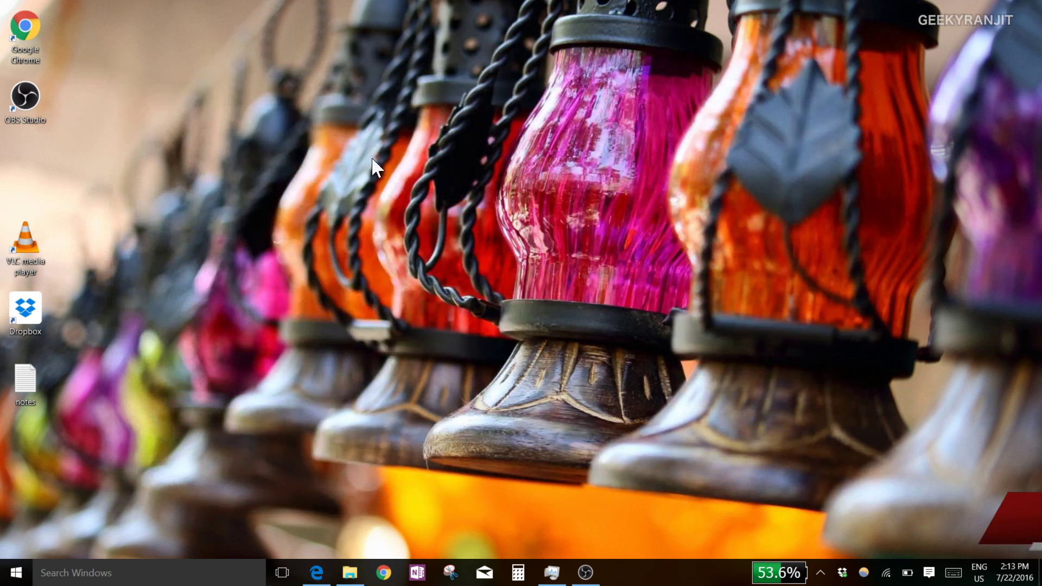
left_click(158, 573)
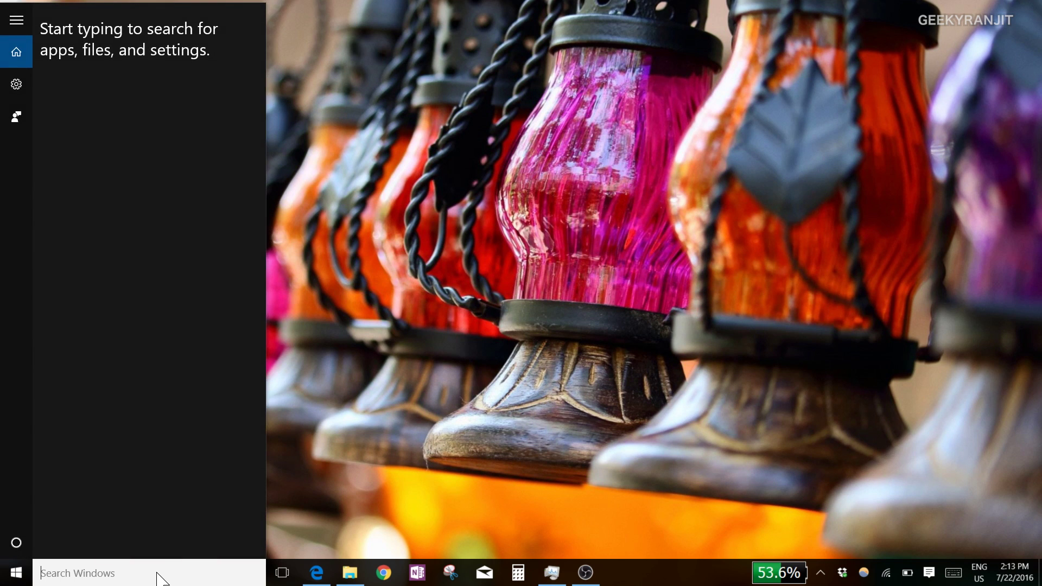
type("cort")
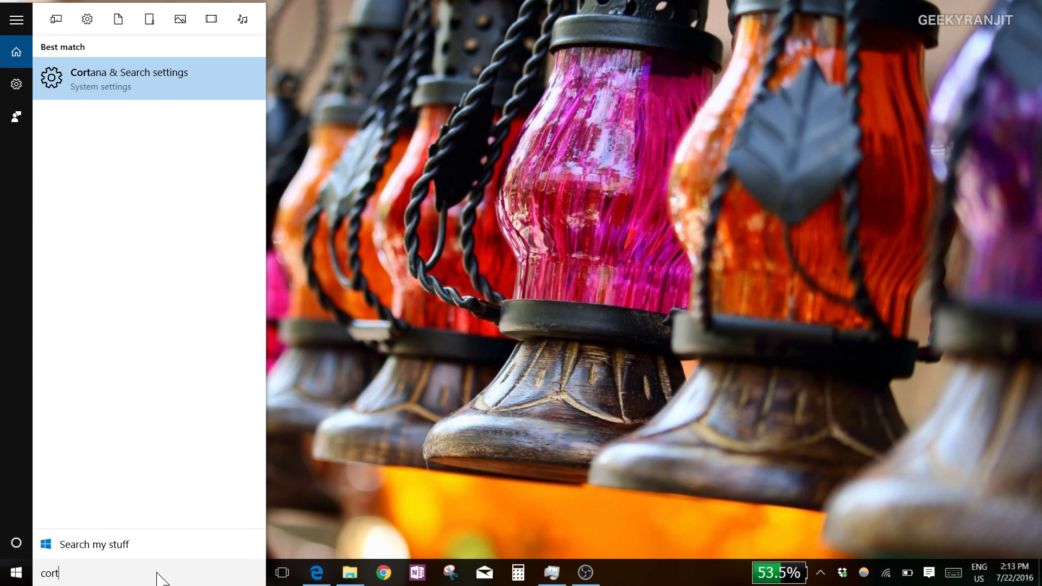
key("Return")
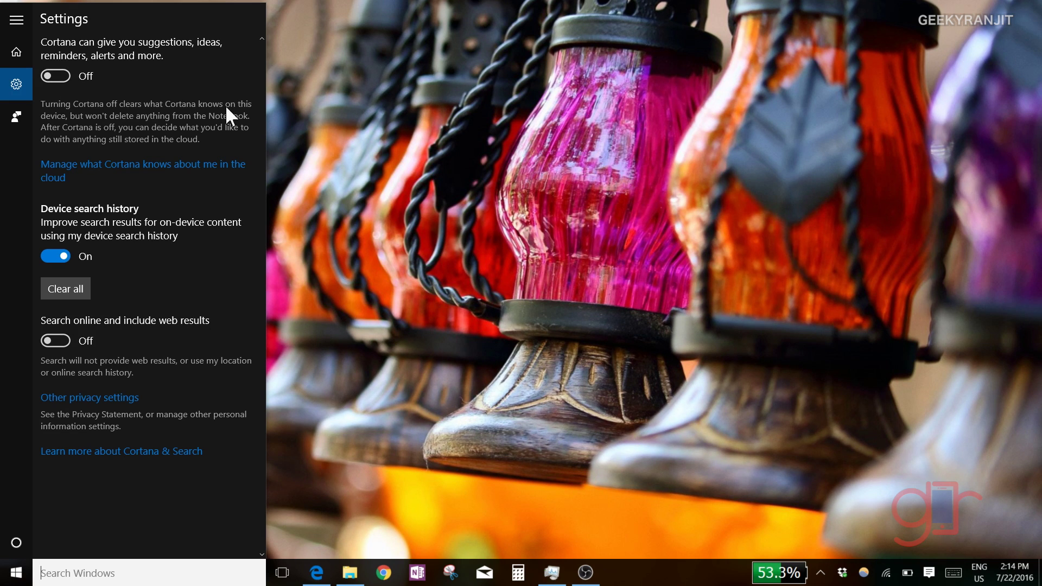
left_click(415, 226)
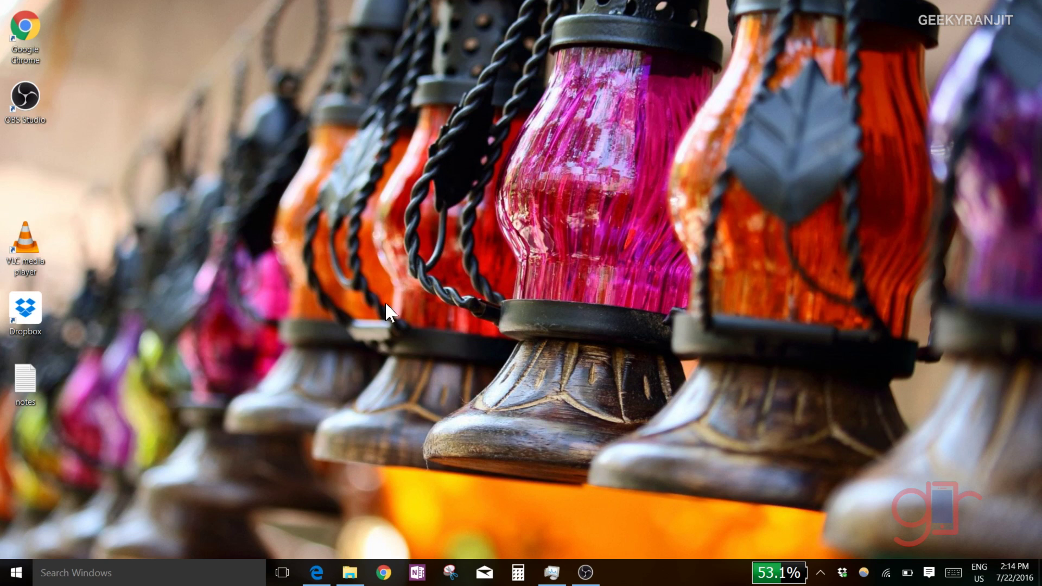
Open Command Prompt and run powercfg -devicequery wake_armed, which reports NONE
left_click(153, 577)
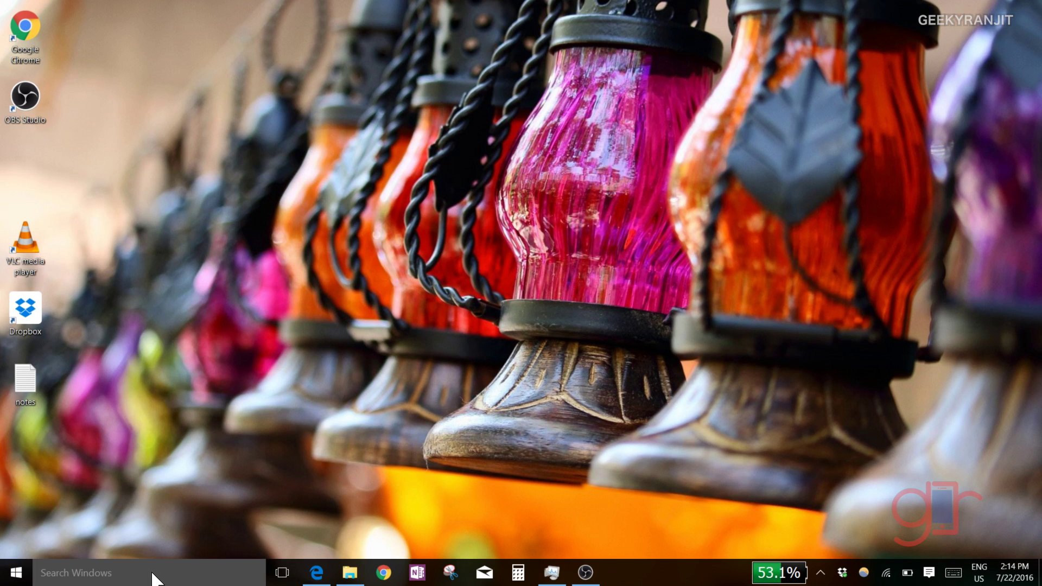
type("cmd")
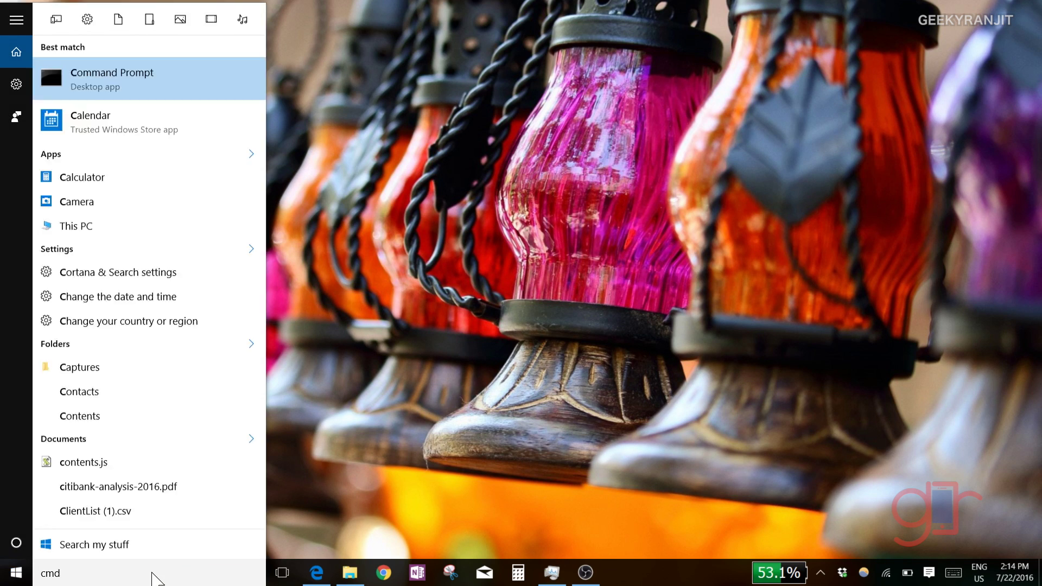
key("Return")
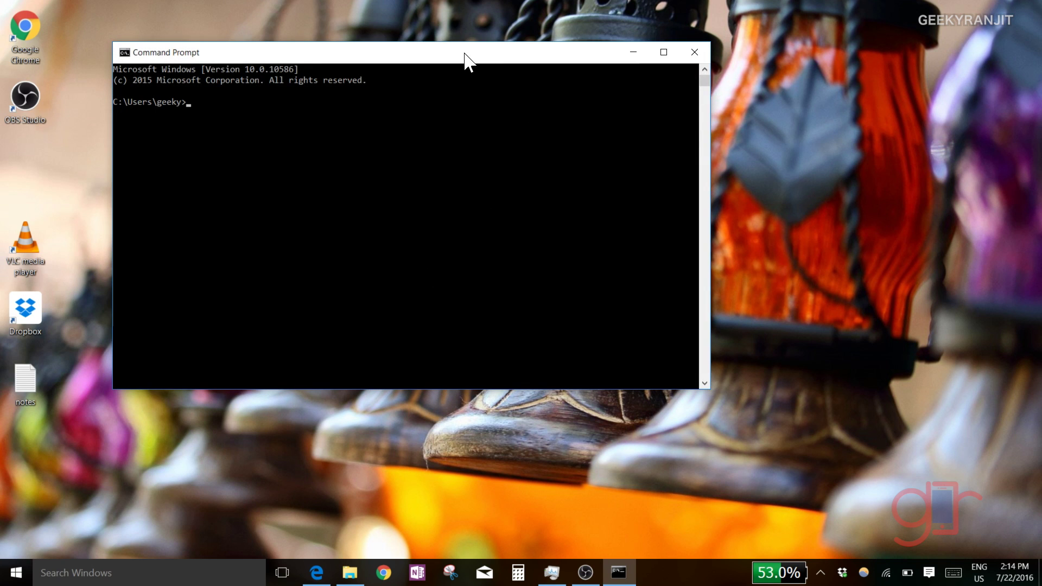
left_click_drag(466, 57, 541, 55)
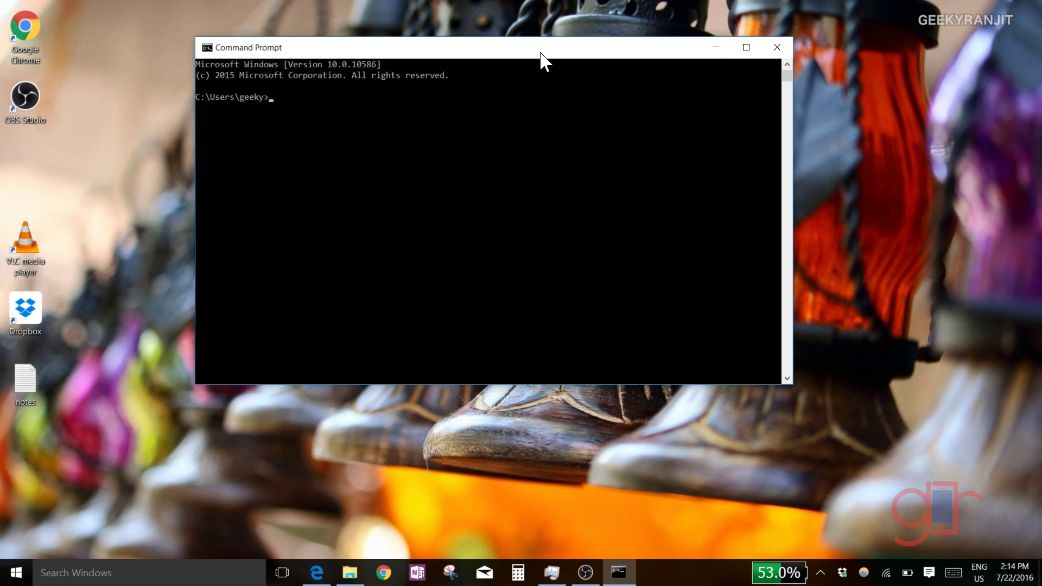
type("powercfg -")
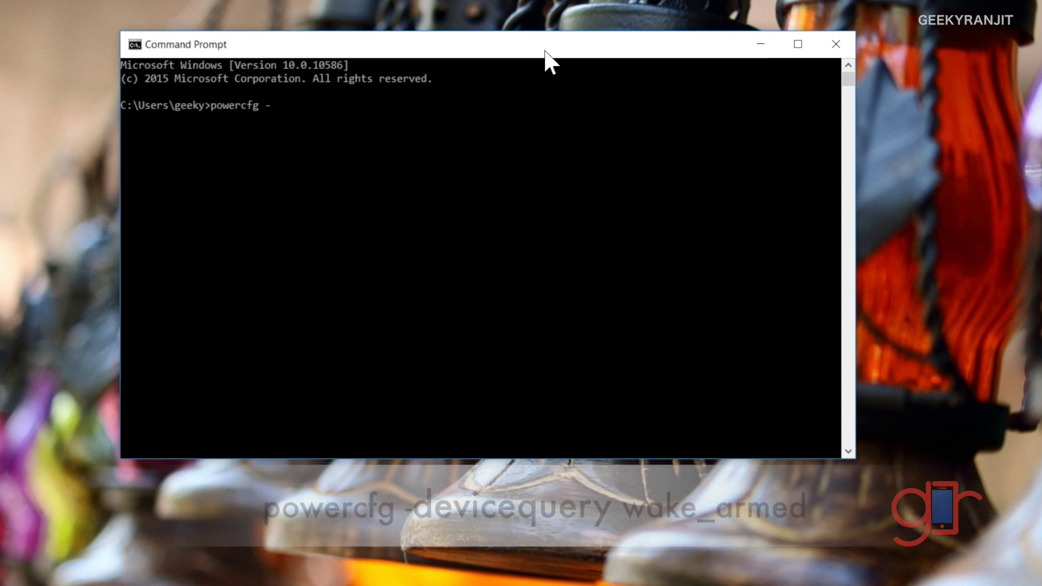
type("deviceq")
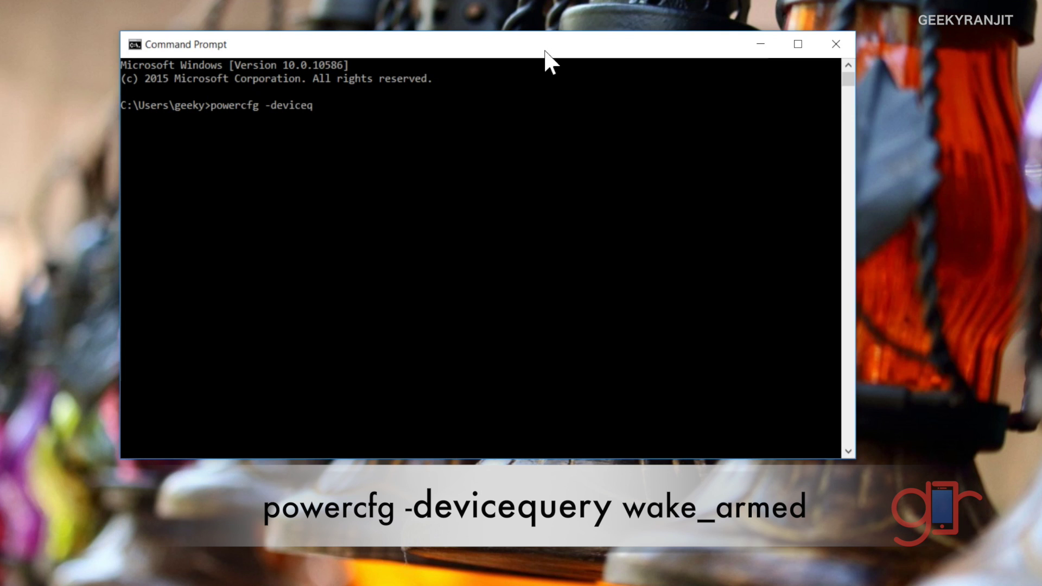
type("uery wake_armed")
key("Return")
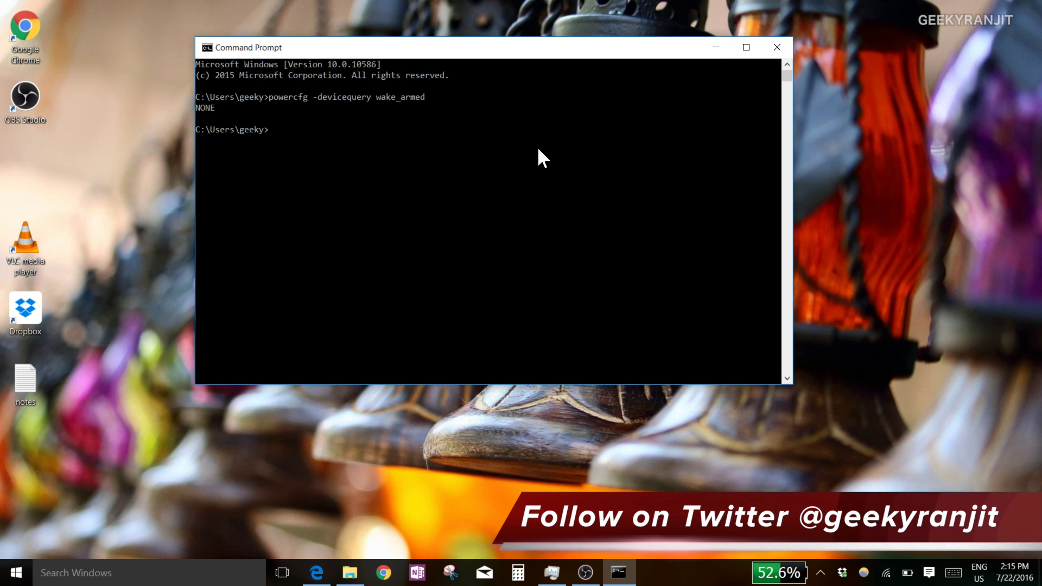
Search 'update' and open the Windows Update settings
left_click(137, 578)
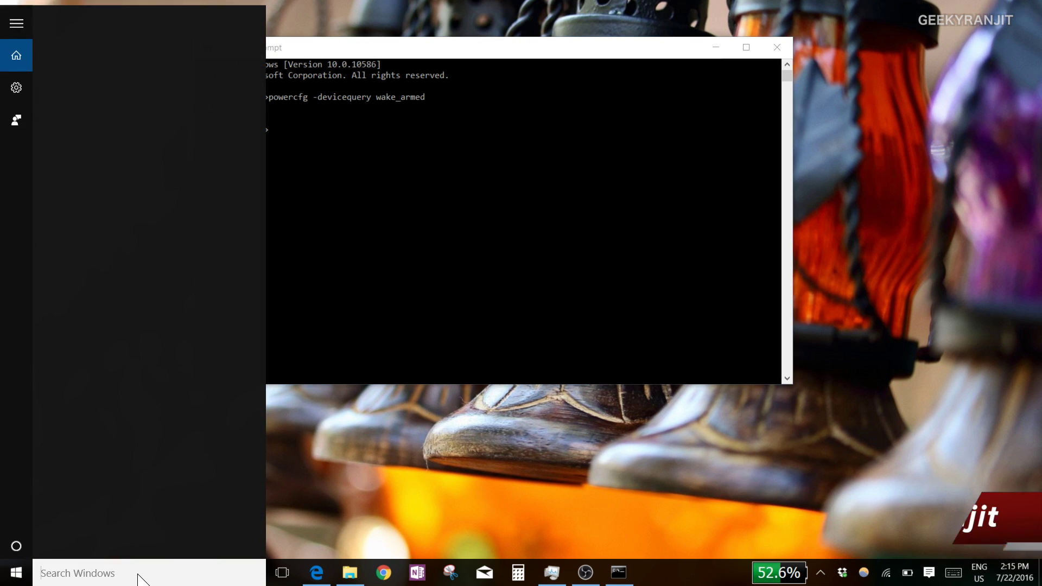
type("windows")
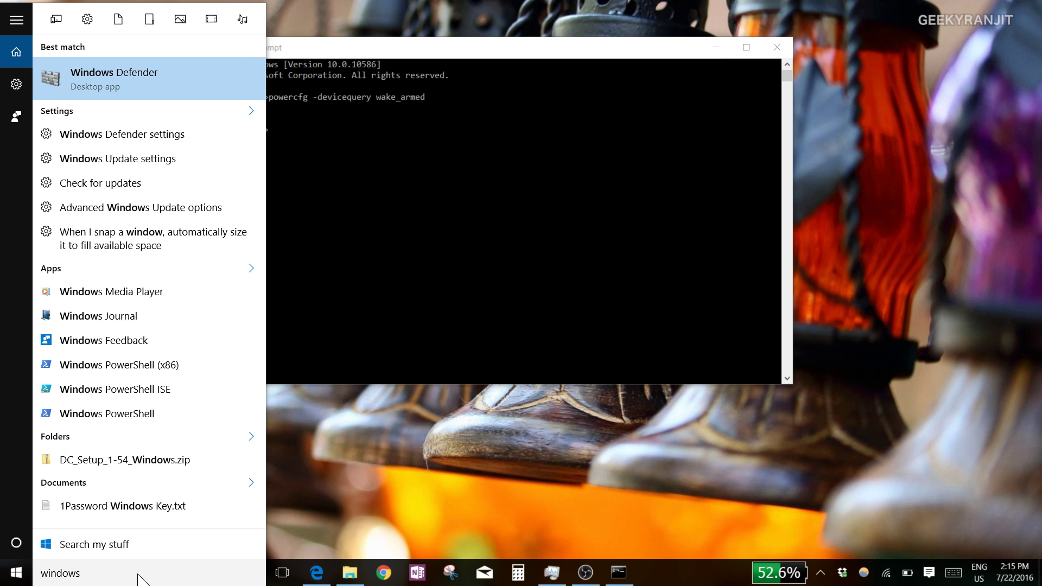
key("BackSpace")
key("BackSpace")
key("BackSpace")
key("BackSpace")
key("BackSpace")
key("BackSpace")
key("BackSpace")
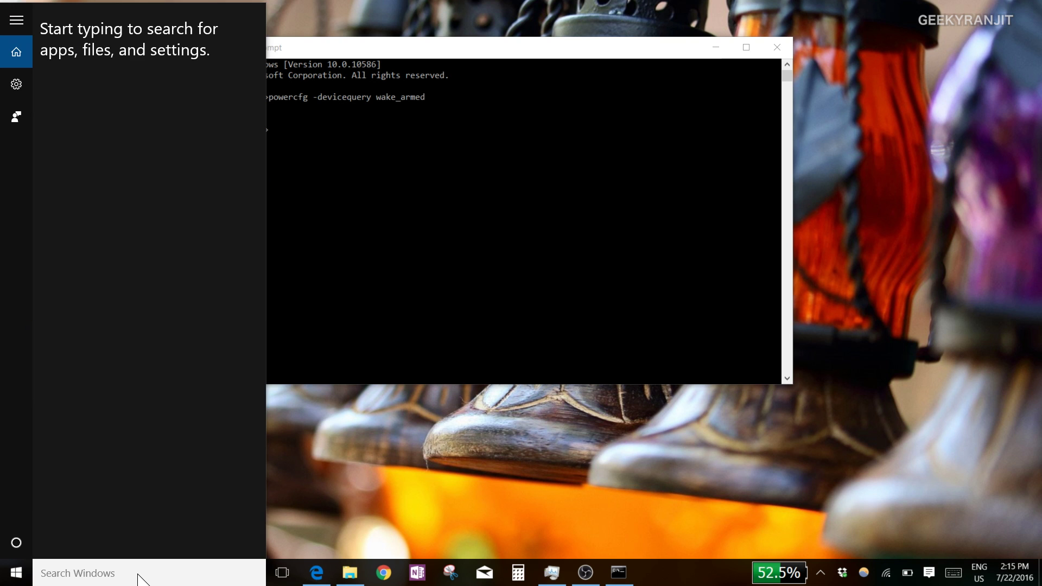
type("update")
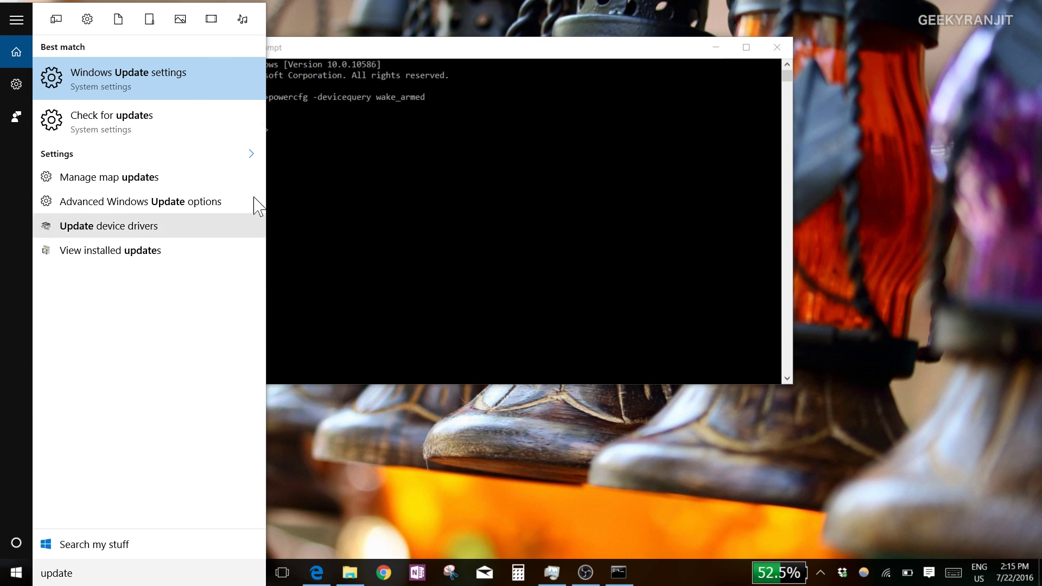
left_click(167, 93)
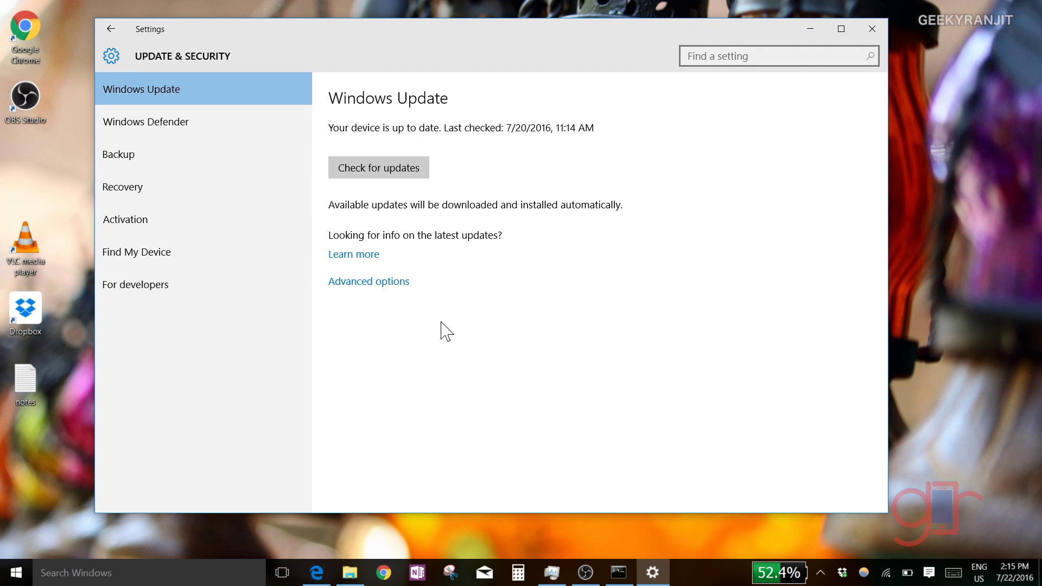
Keep updates from more than one place off under delivery options, then minimize Settings
left_click(380, 292)
scroll(326, 309, "down", 1)
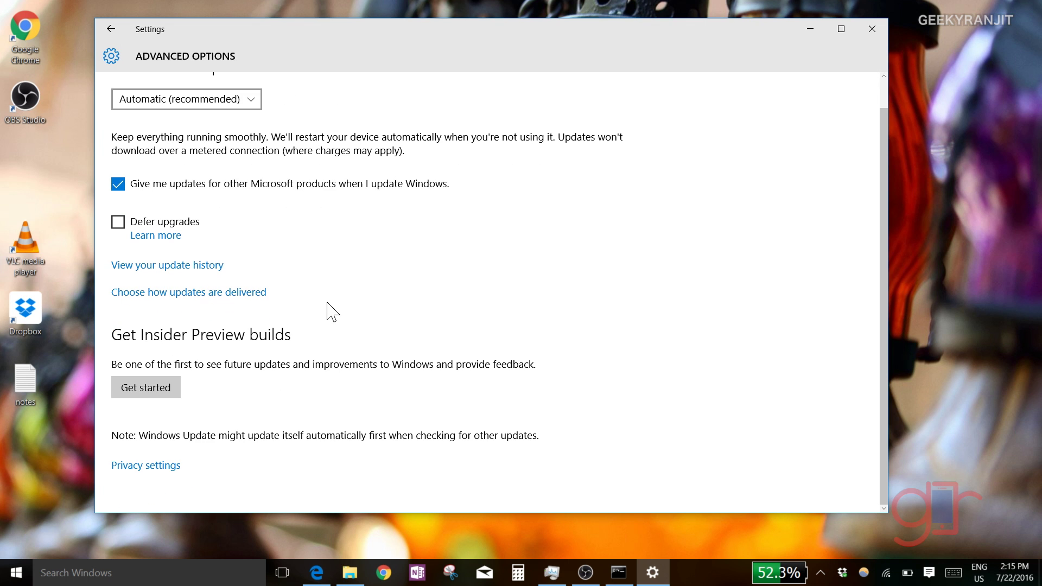
left_click(220, 304)
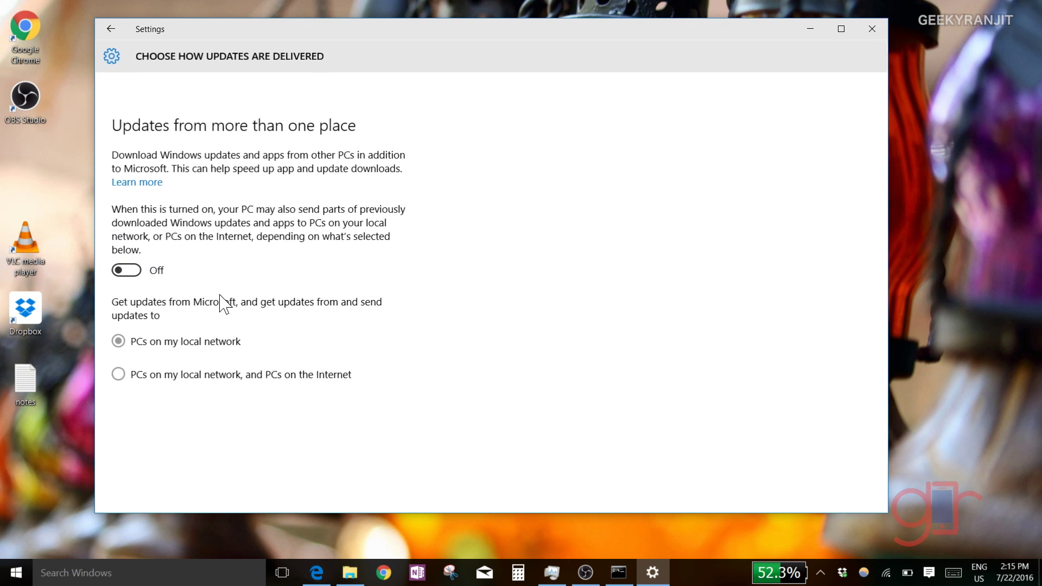
left_click(132, 271)
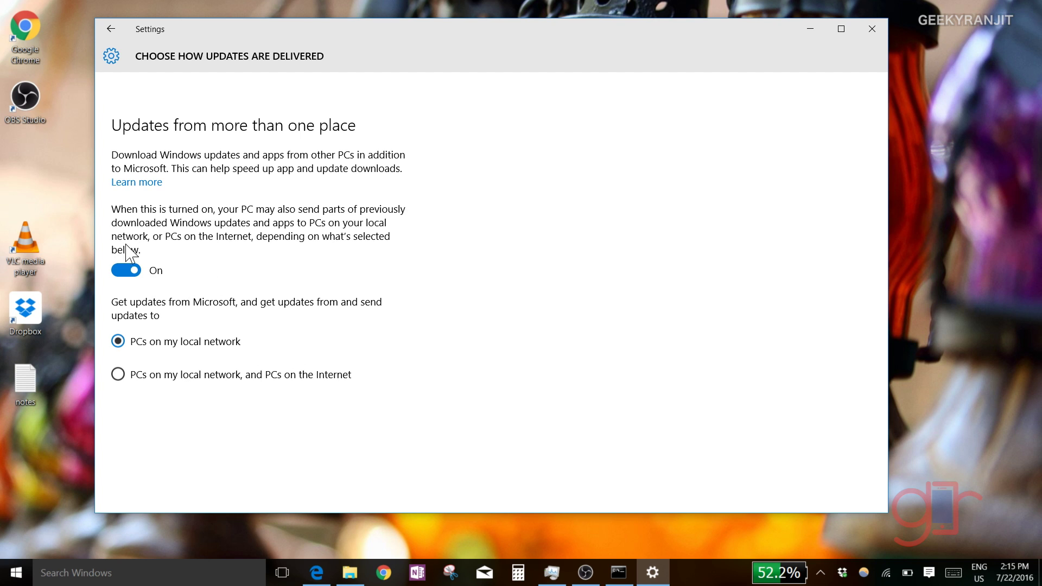
left_click(128, 273)
left_click(809, 29)
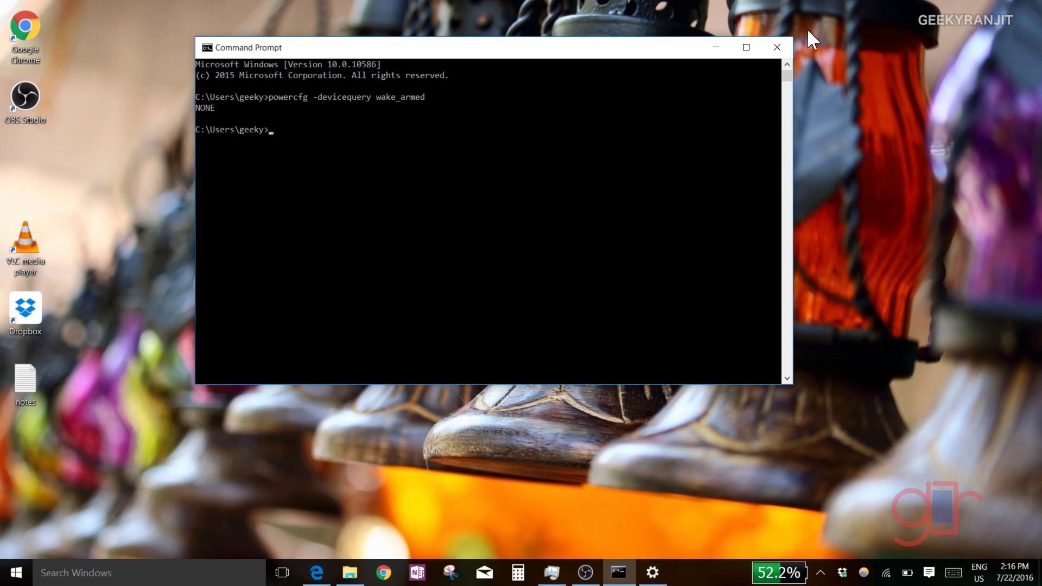
Close Command Prompt and open Power Options via Power & sleep's Additional power settings
left_click(780, 54)
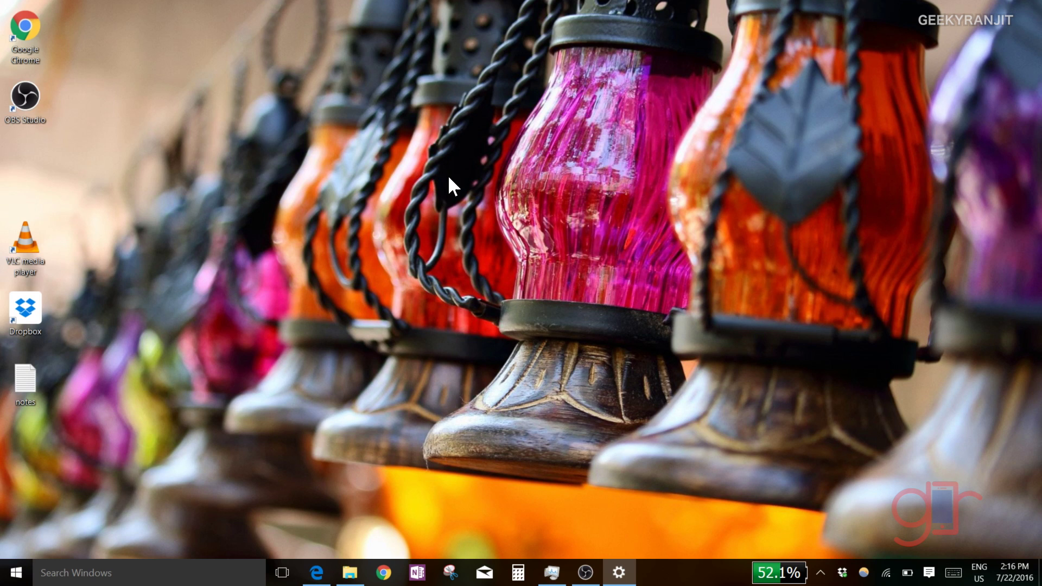
left_click(174, 572)
type("power")
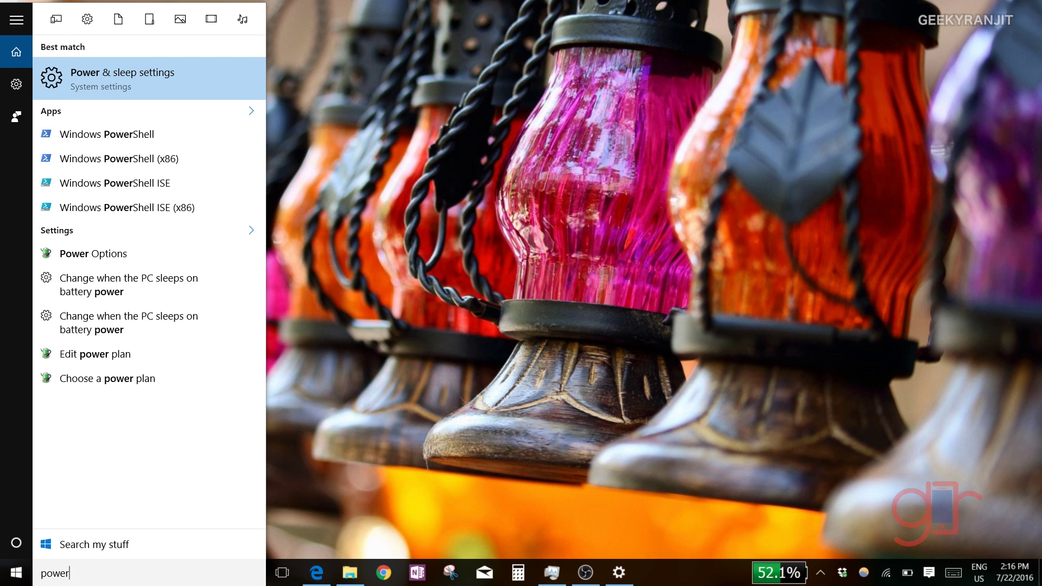
key("Return")
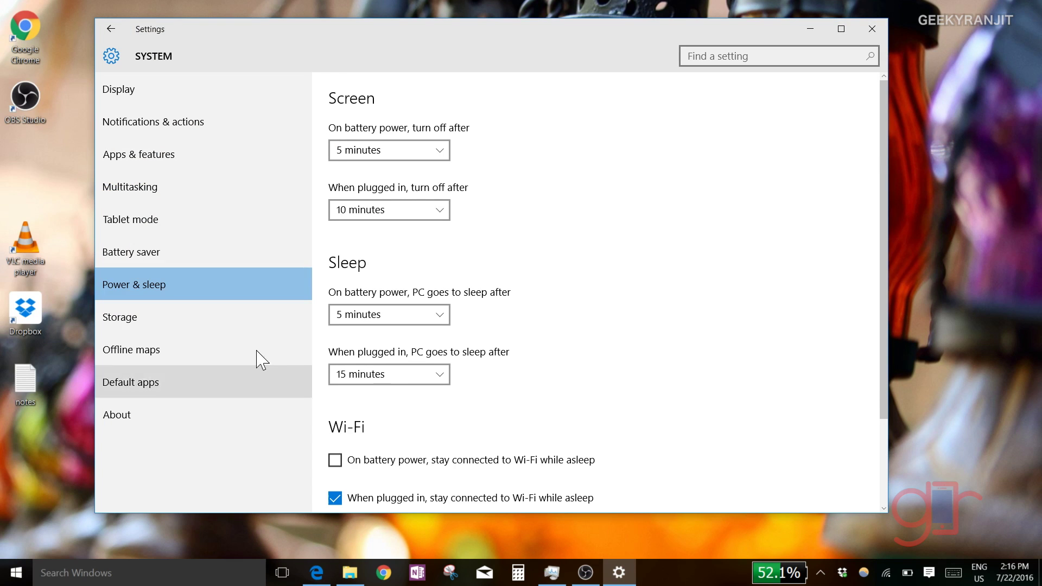
scroll(489, 211, "down", 2)
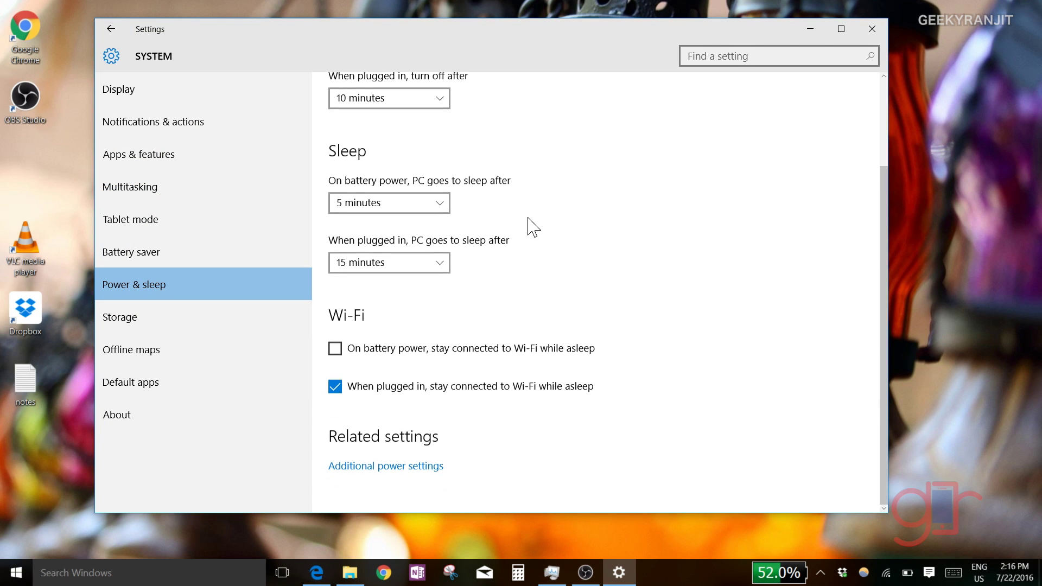
left_click(413, 467)
Set the Balanced plan to hibernate after 150 minutes on battery, then close the power dialogs
left_click_drag(570, 63, 618, 94)
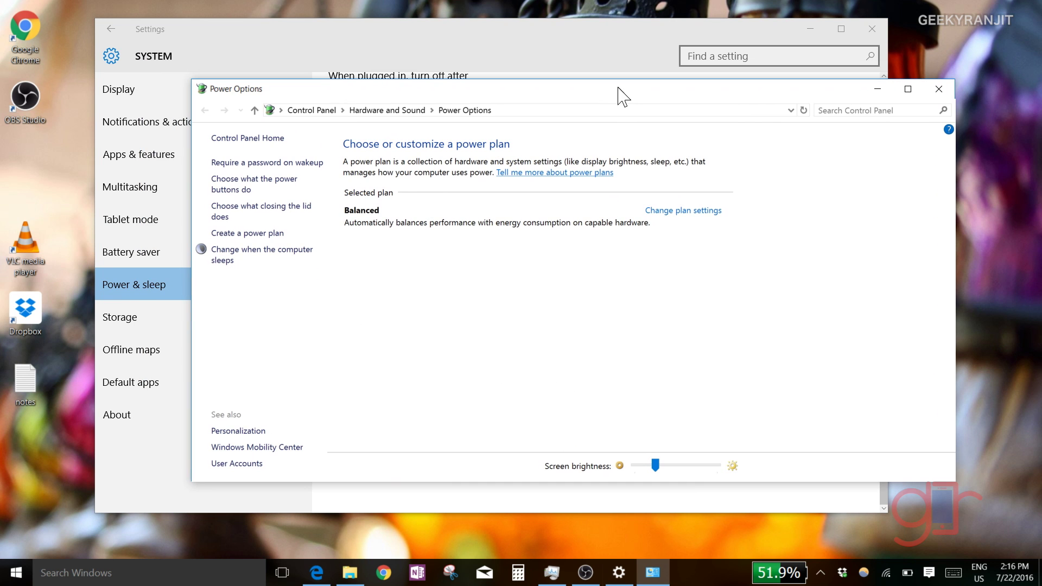
left_click(693, 213)
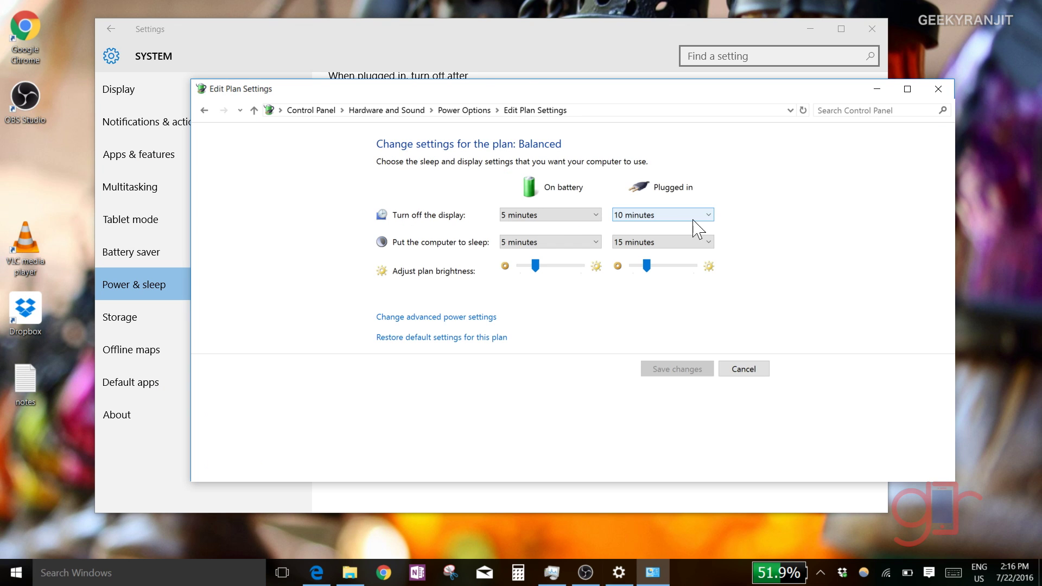
left_click(482, 319)
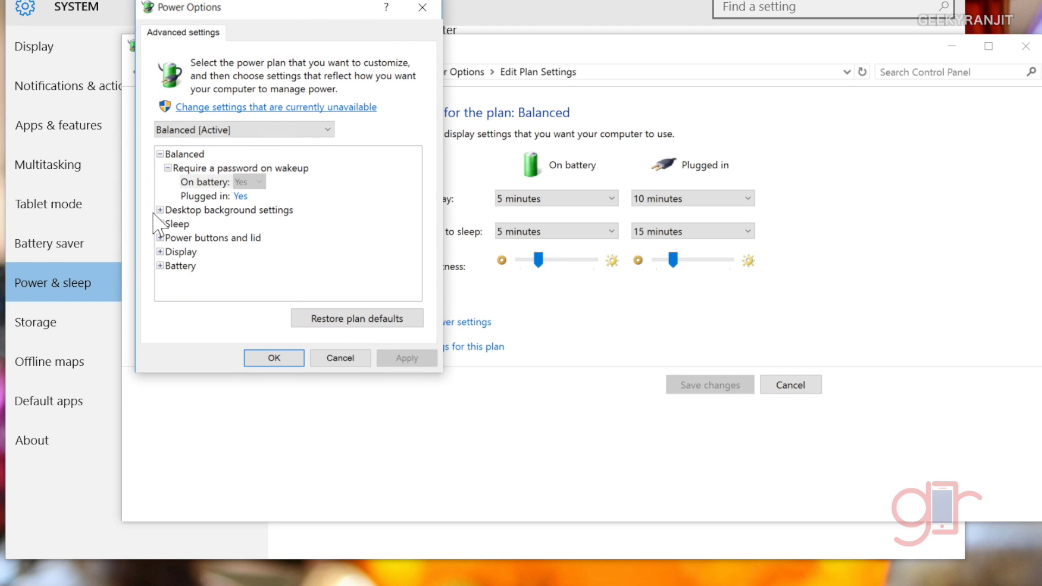
left_click(160, 224)
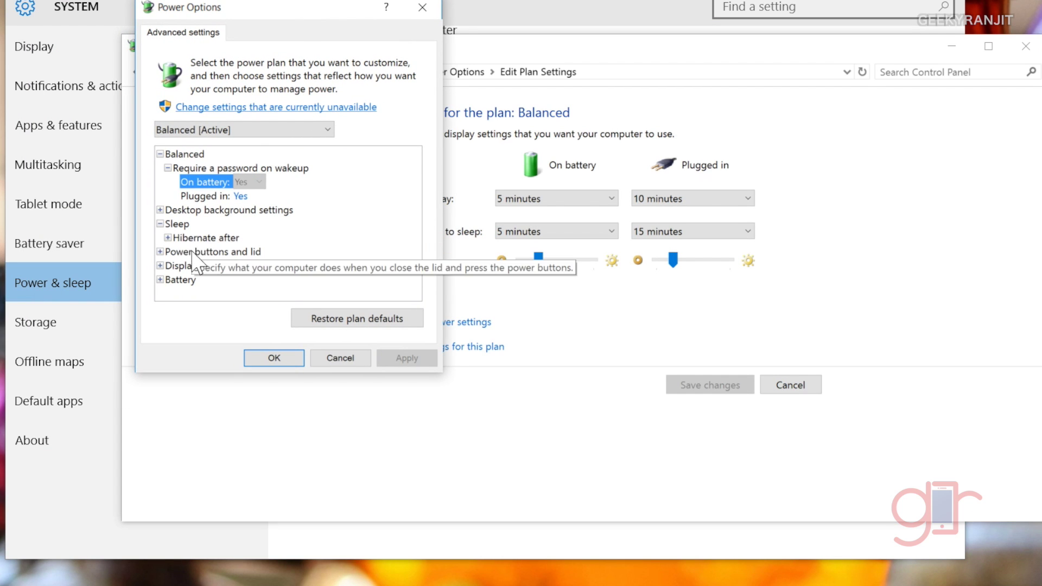
left_click(168, 238)
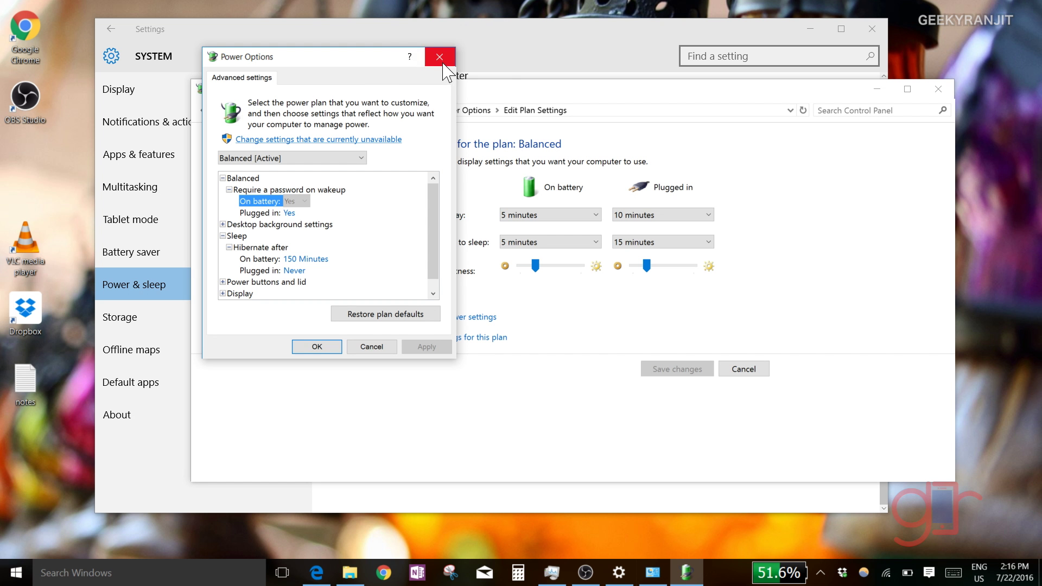
left_click(439, 56)
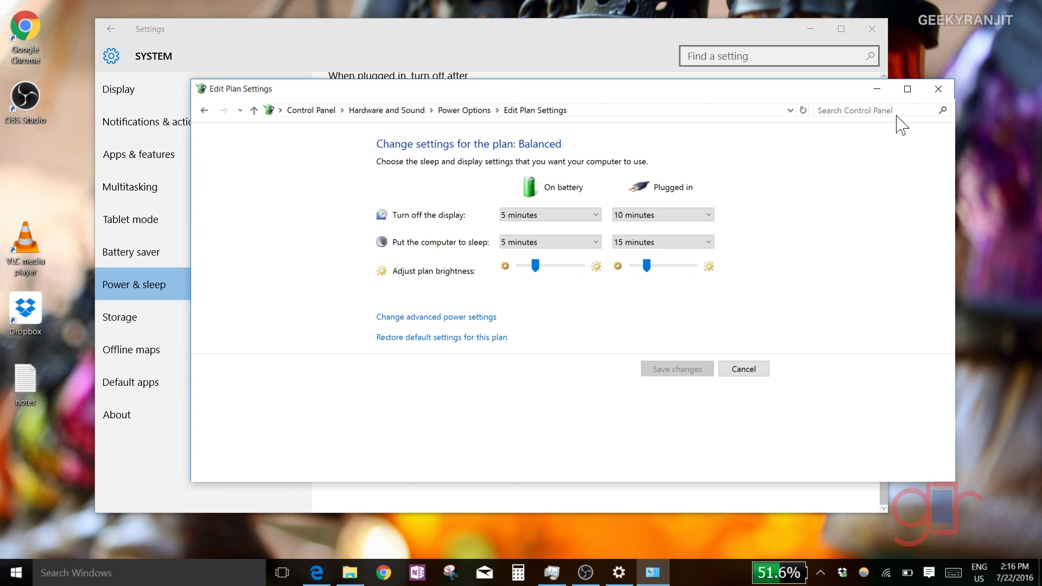
left_click(938, 89)
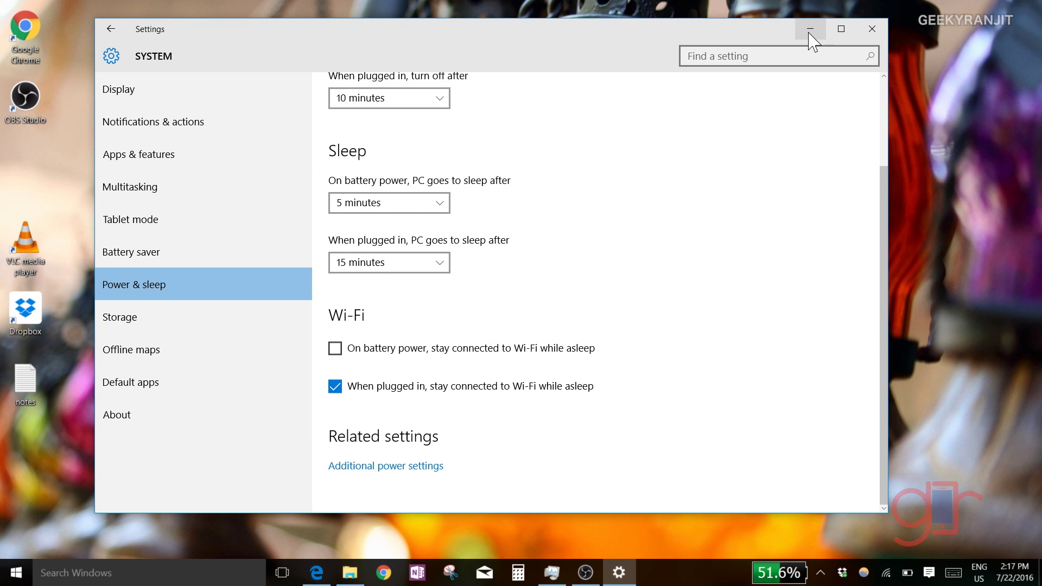
mouse_move(778, 574)
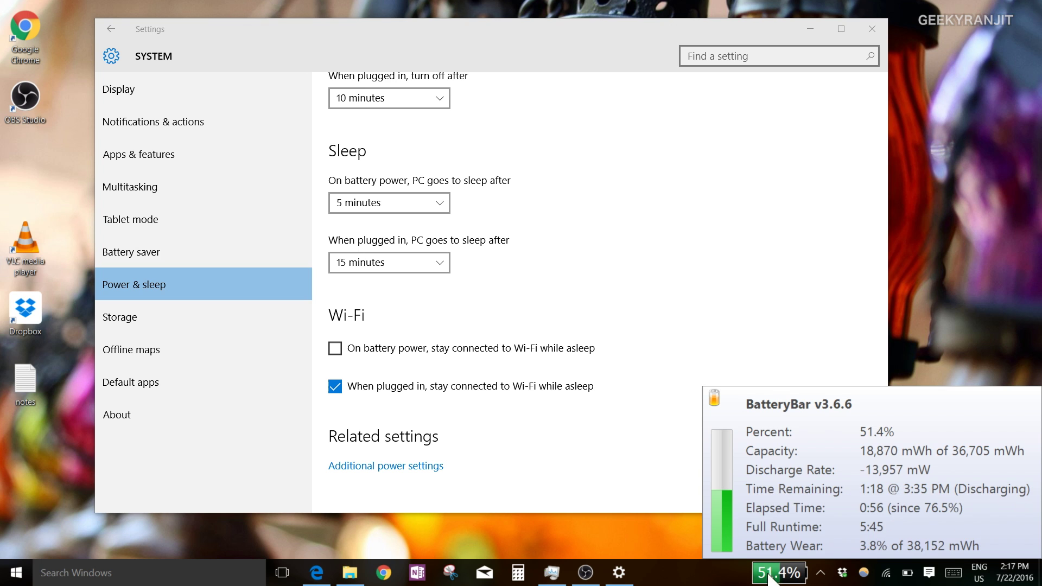
left_click(788, 581)
left_click(780, 578)
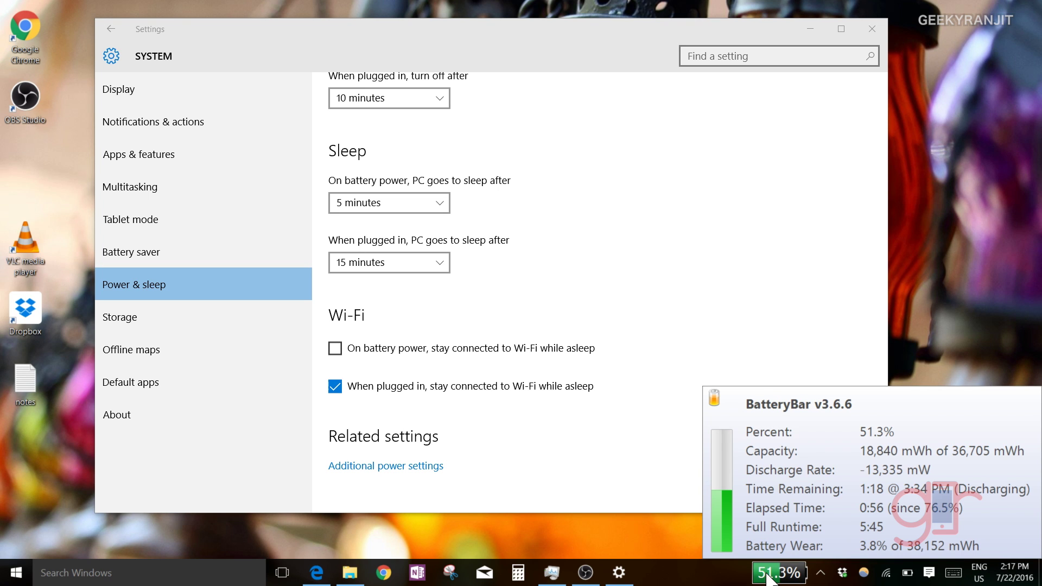
left_click(316, 572)
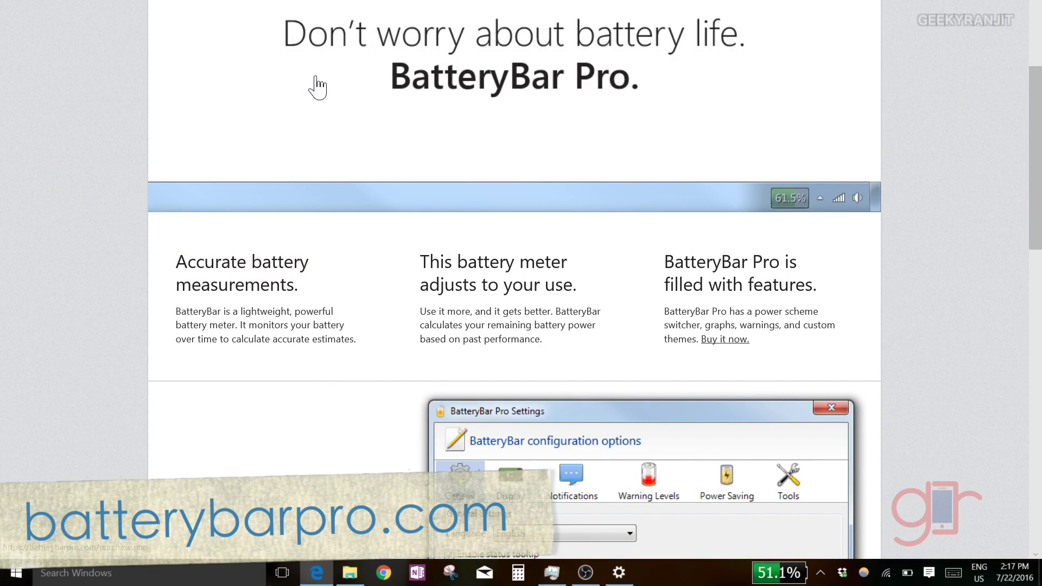
scroll(517, 159, "down", 15)
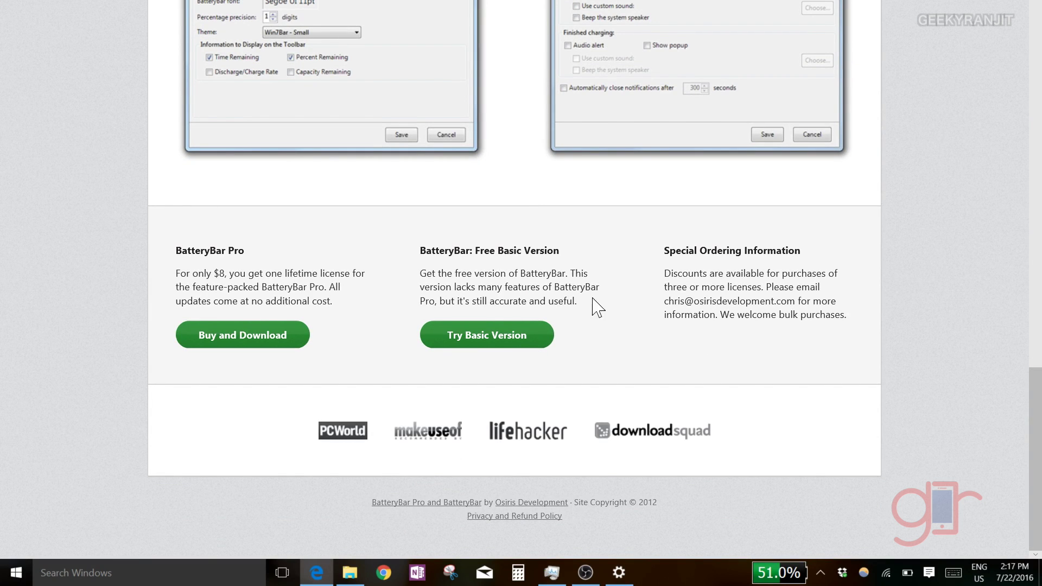
mouse_move(776, 585)
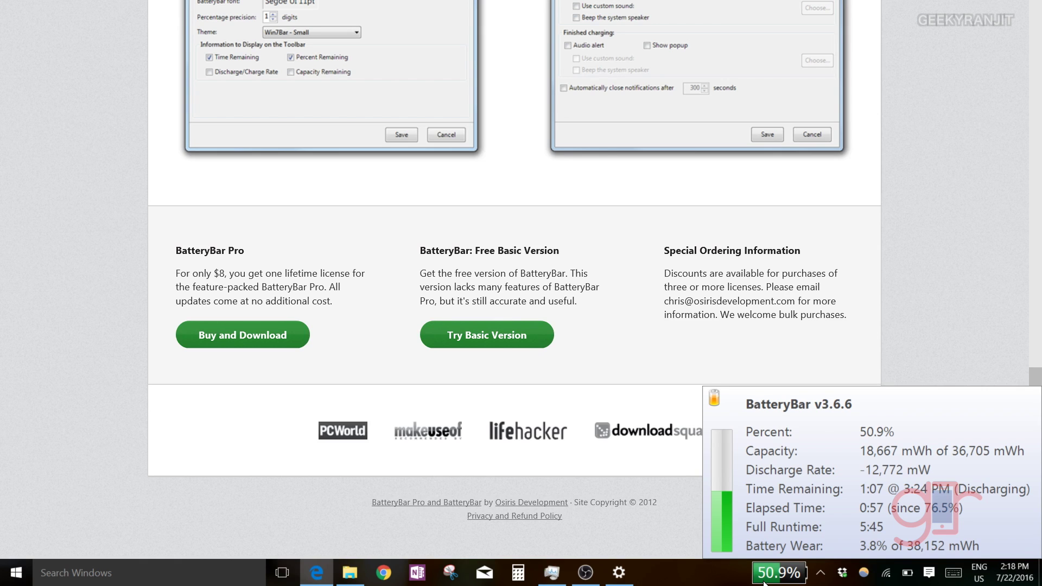
left_click(768, 580)
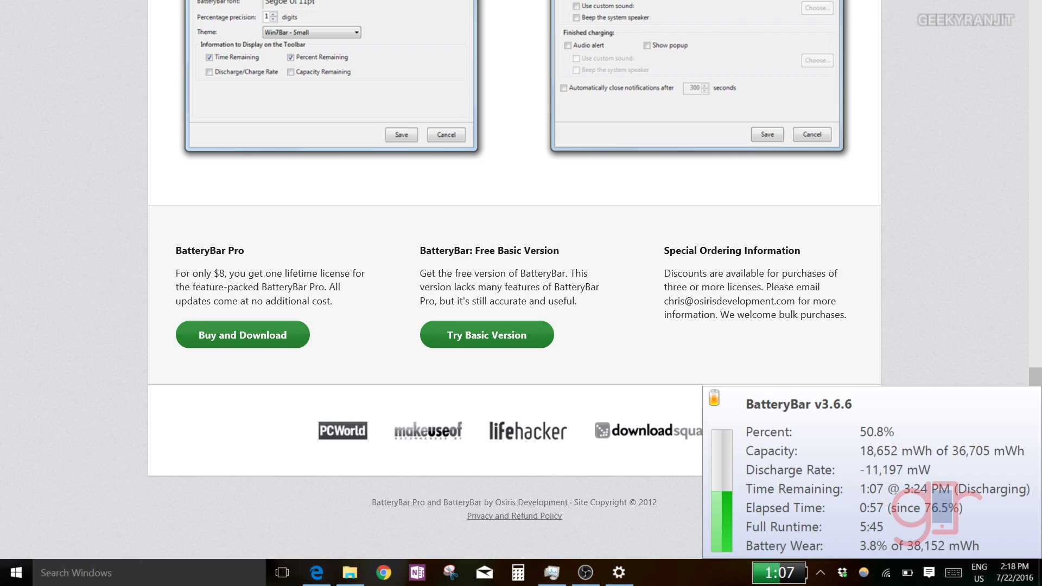
left_click(767, 580)
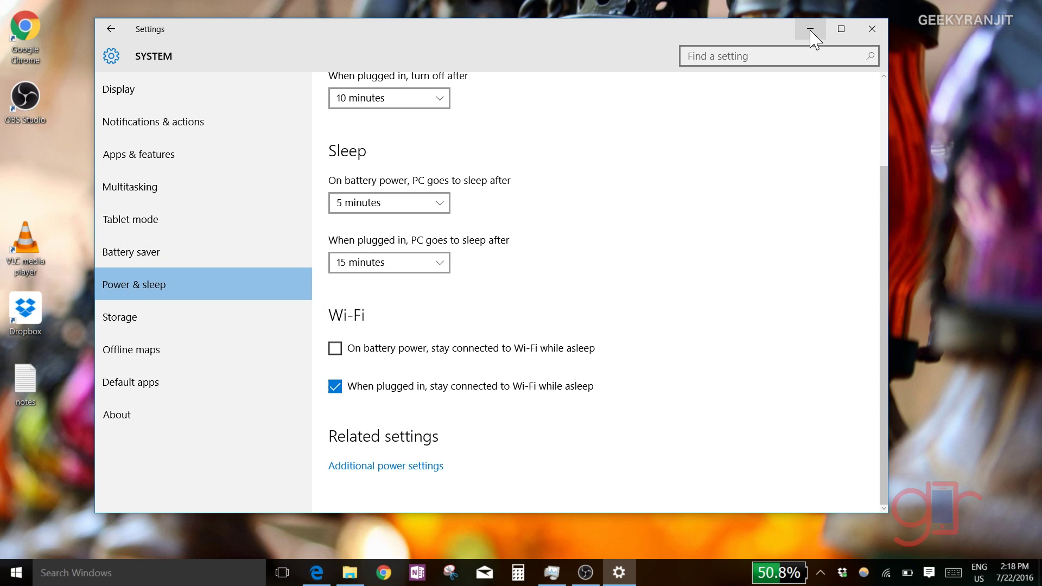
Minimize Settings to reveal the desktop with BatteryBar reading 50.7%
left_click(811, 30)
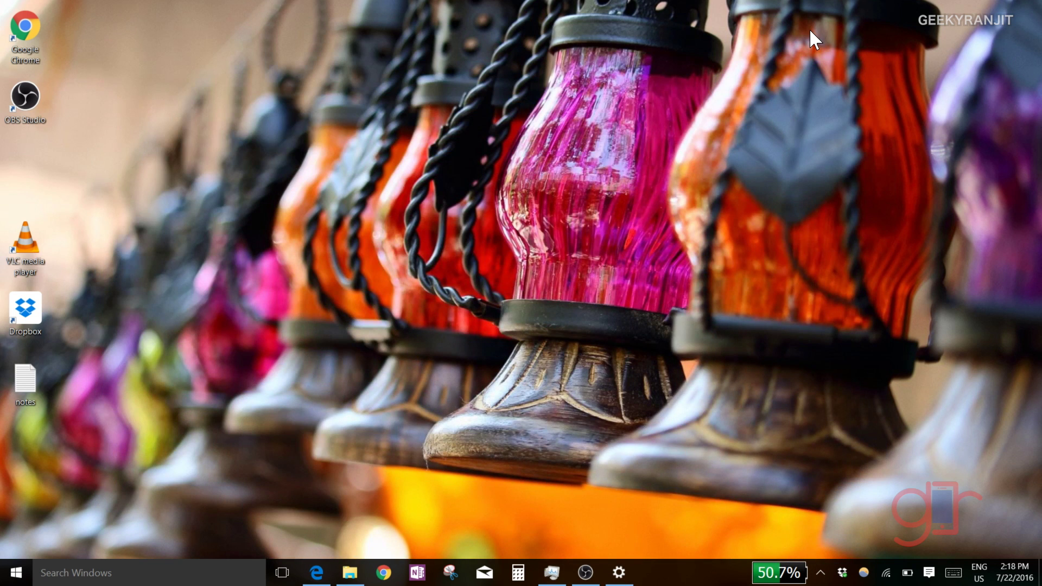